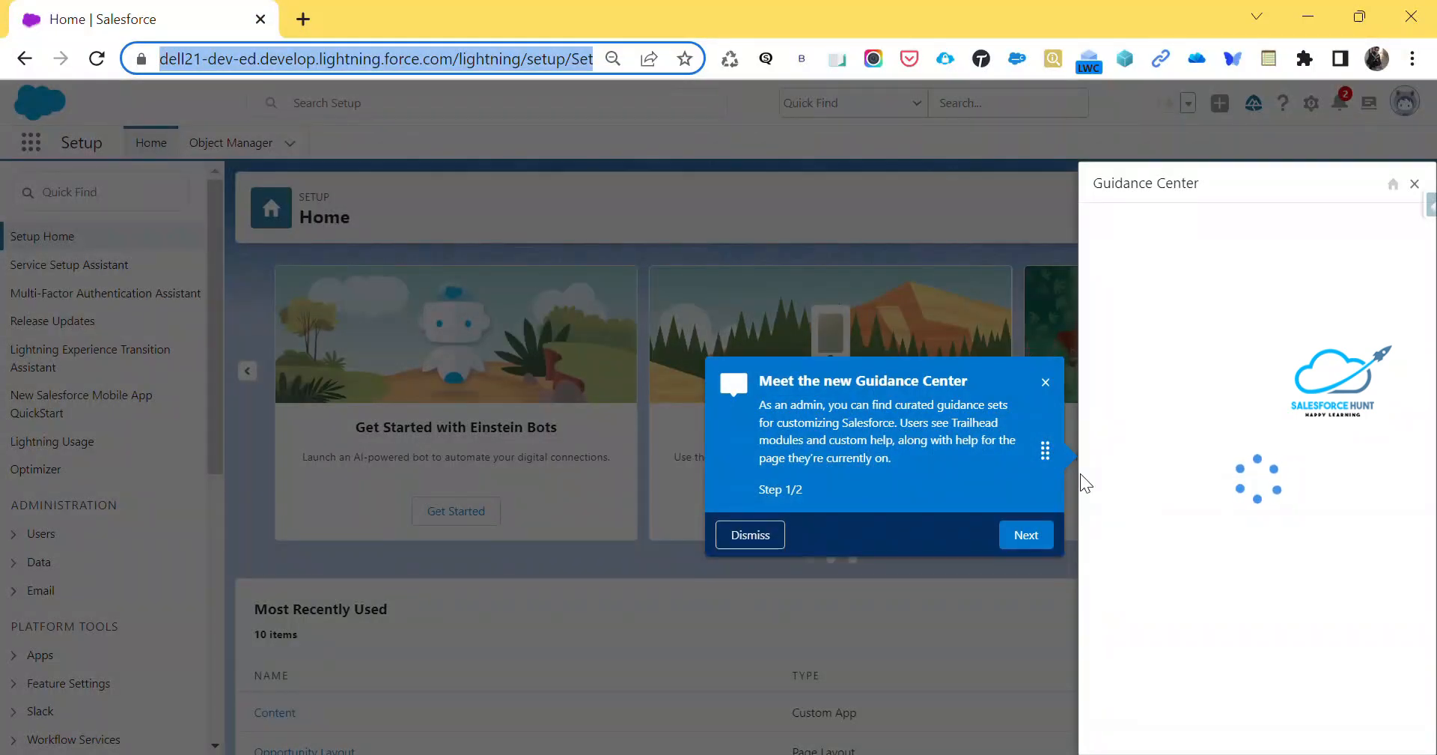
Open the Burlington Textiles Corp of America account and edit its record page in the Lightning App Builder
click(1414, 184)
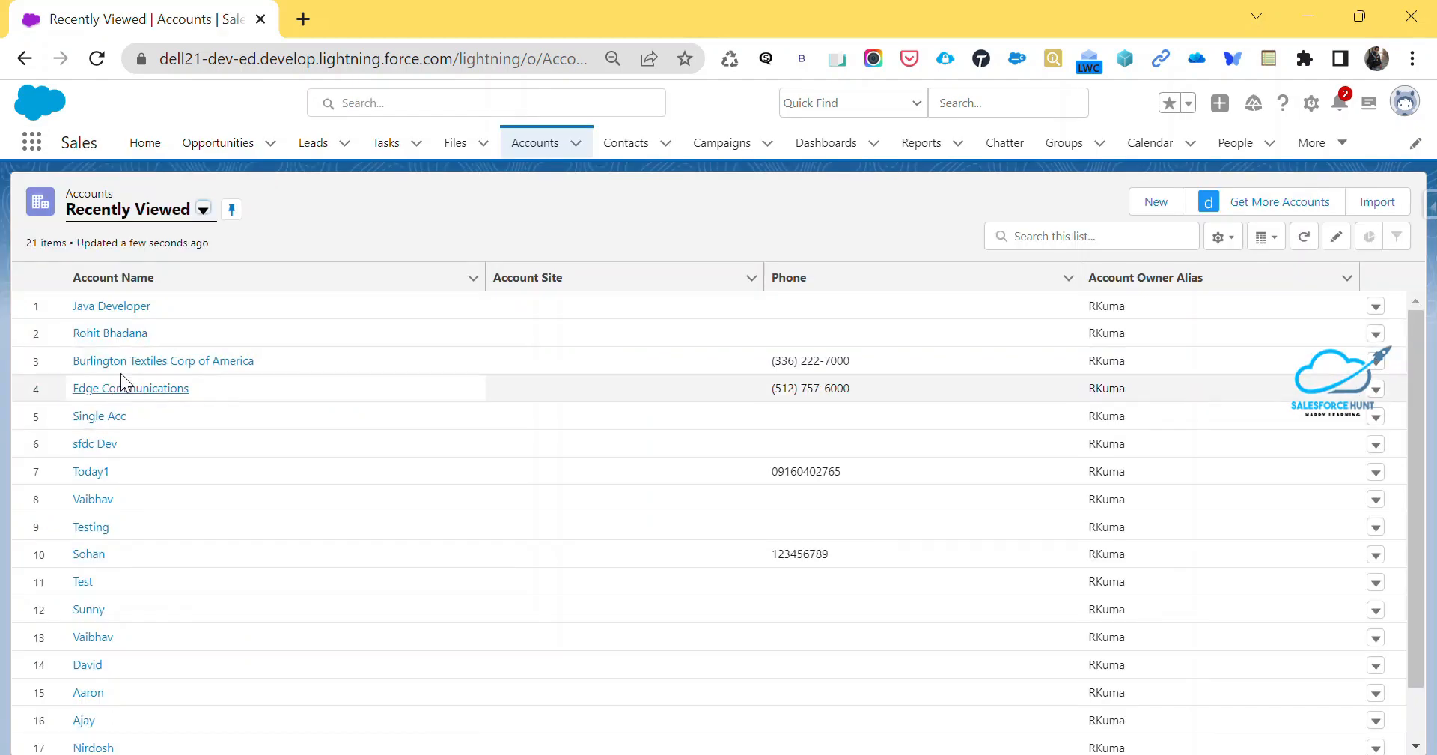
click(120, 364)
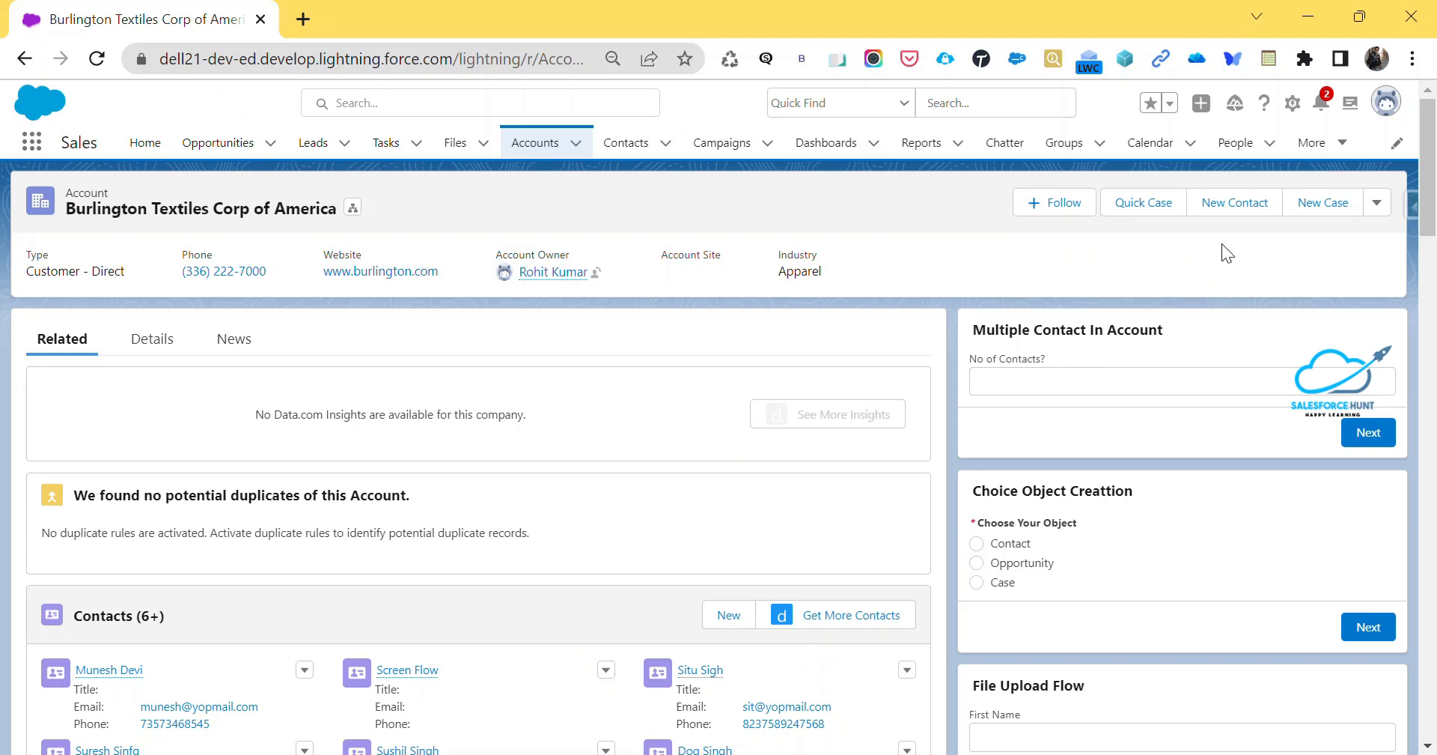
click(1293, 103)
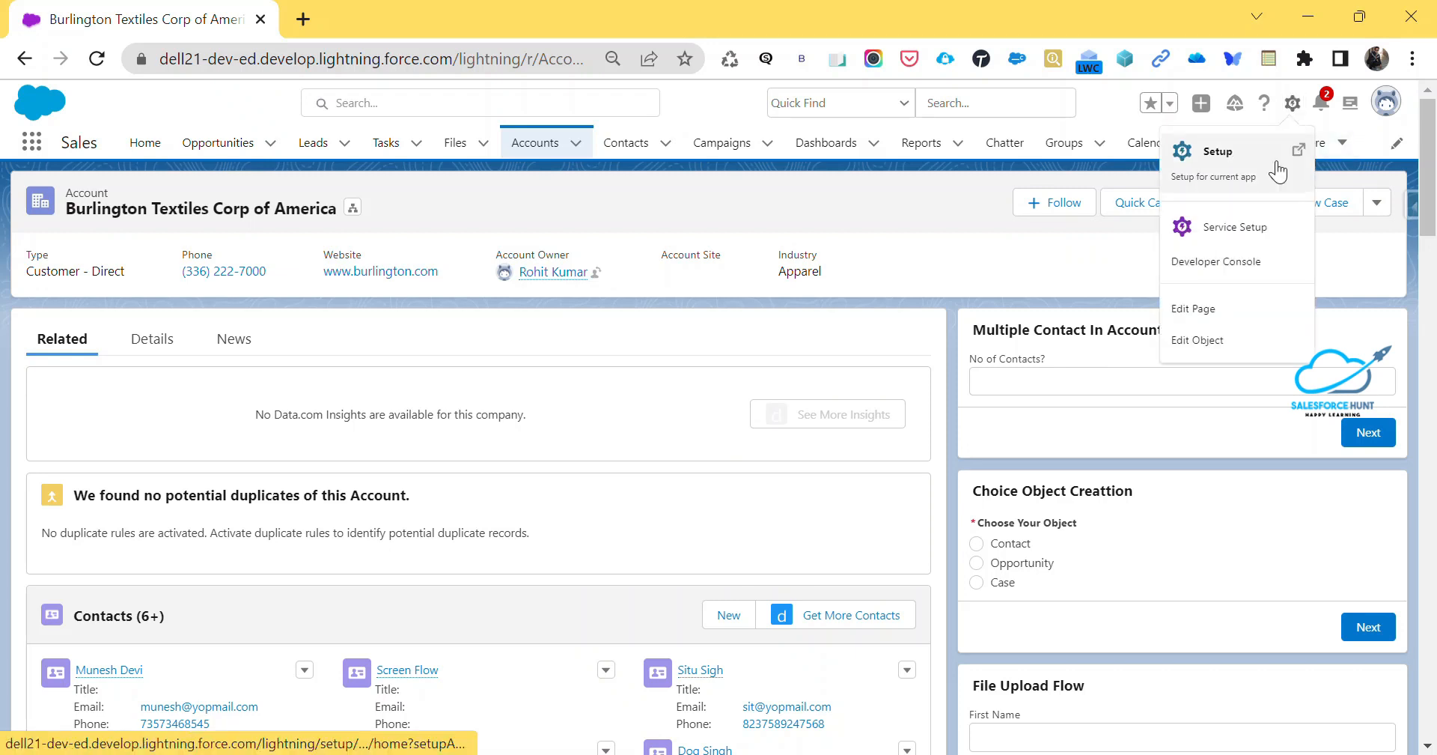
click(1225, 311)
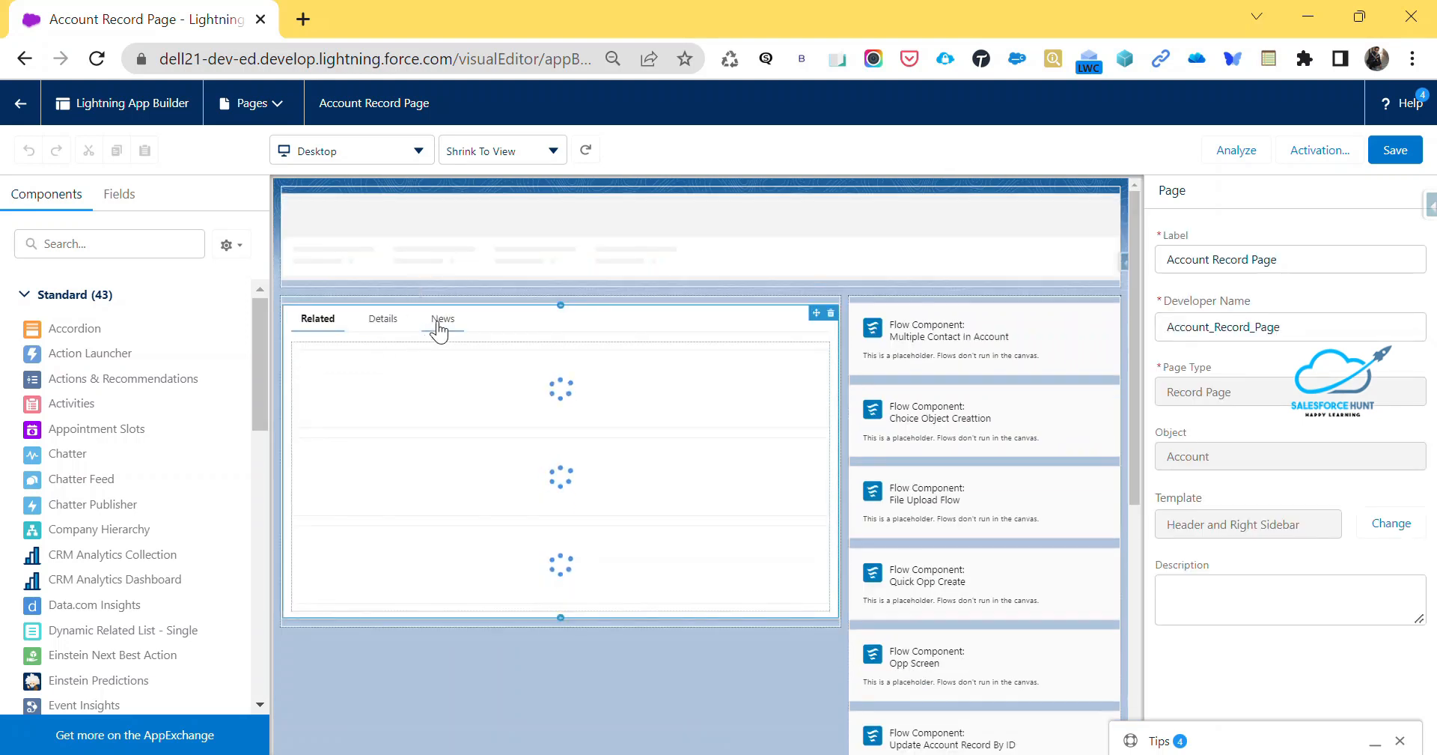
Select the Record Detail component on the Details tab of the Account Record Page
click(519, 316)
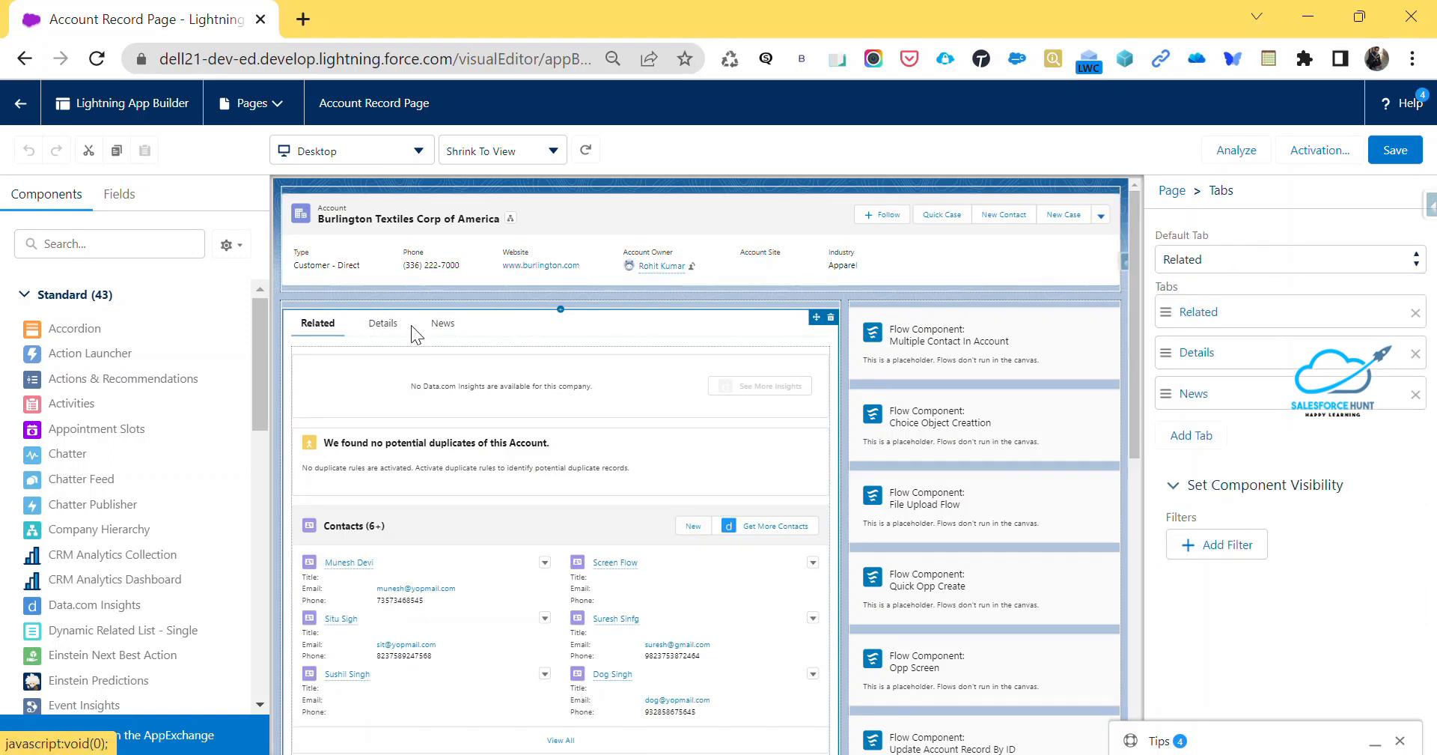
click(387, 329)
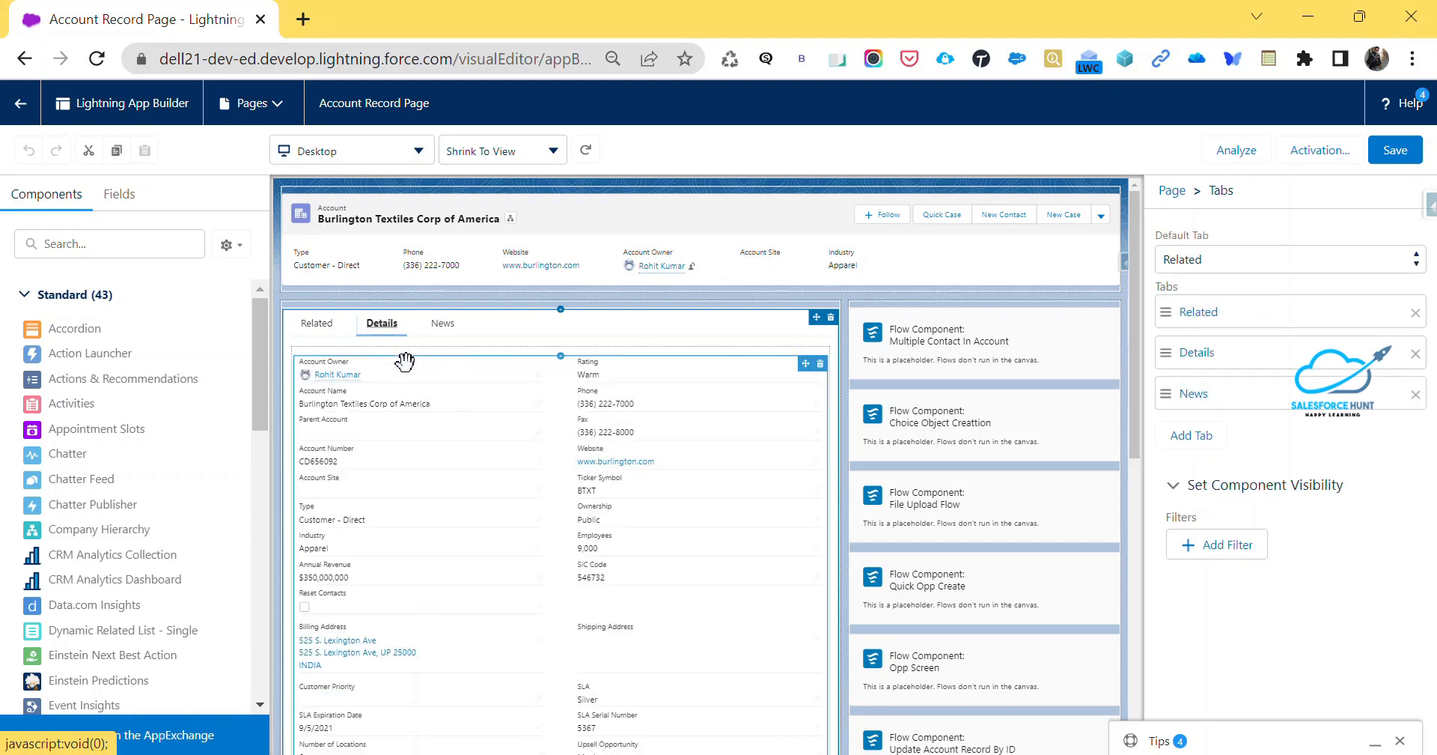
click(405, 358)
scroll(405, 359, down, 2)
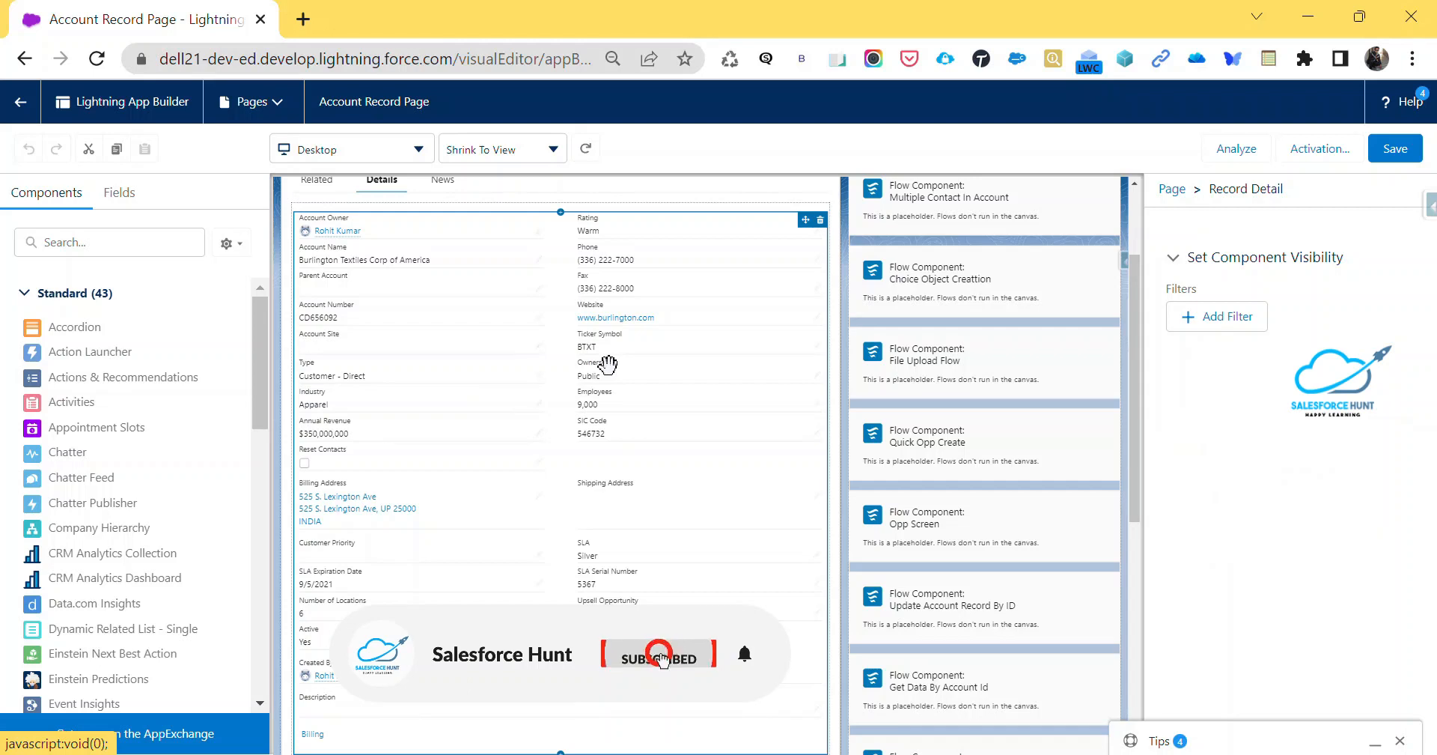
scroll(488, 354, up, 2)
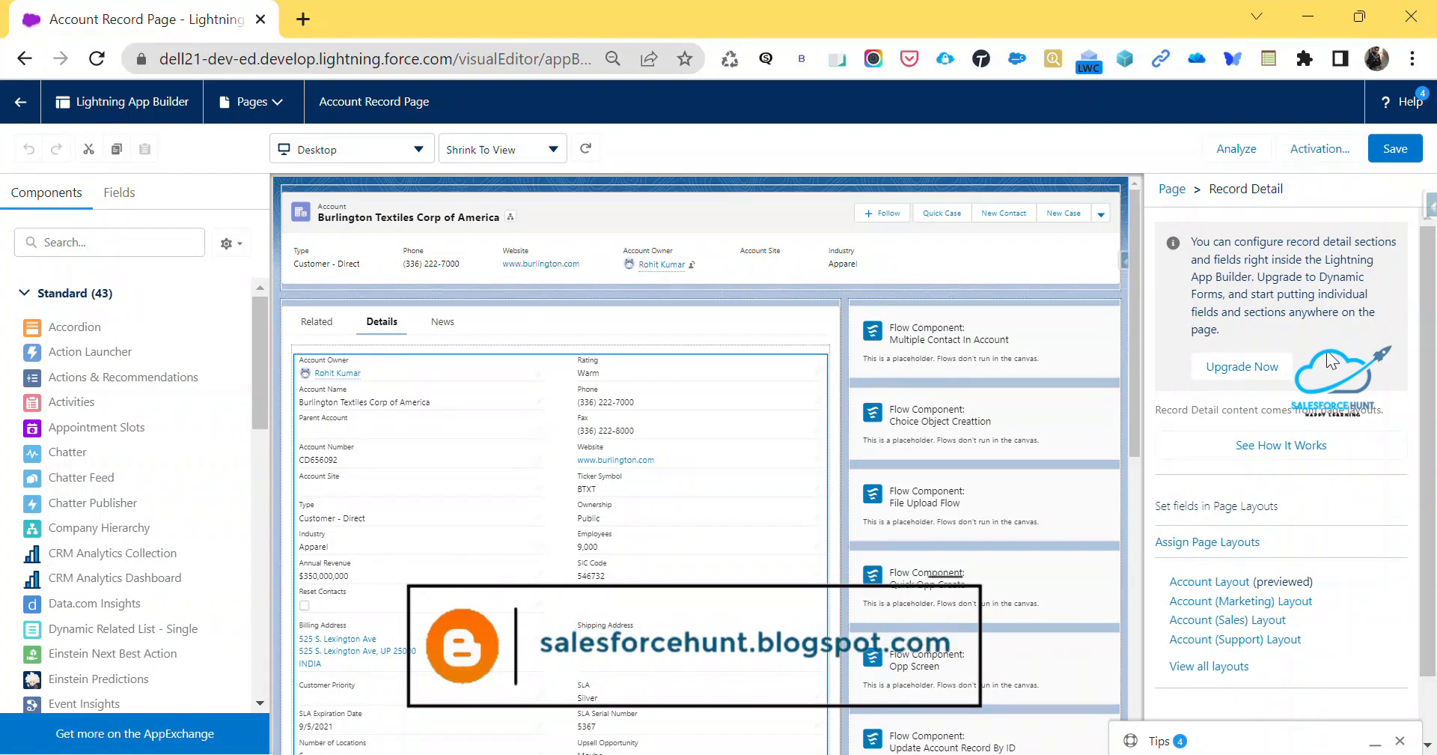
Upgrade the record details to Dynamic Forms, migrating fields and sections from Account Layout into an Accordion component
click(1248, 369)
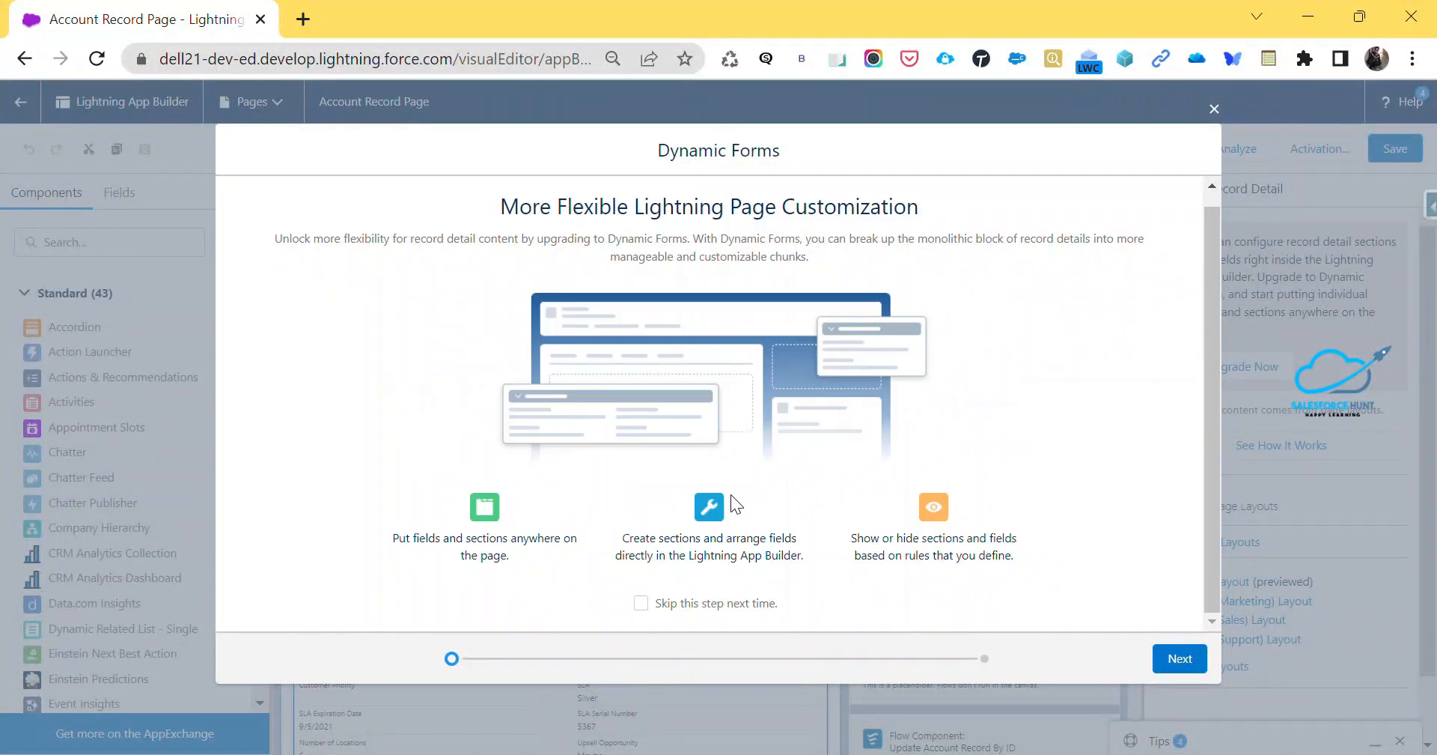
click(643, 603)
click(1177, 658)
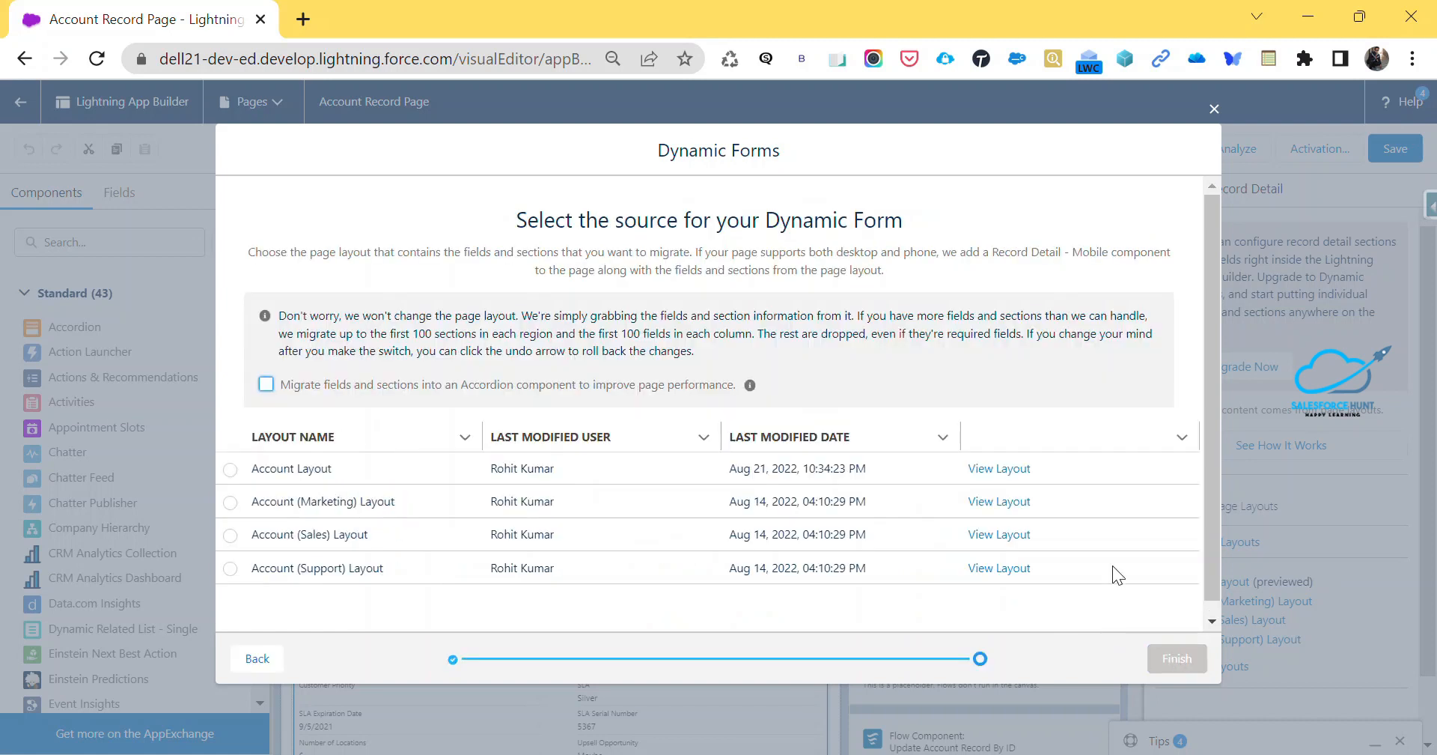
click(266, 385)
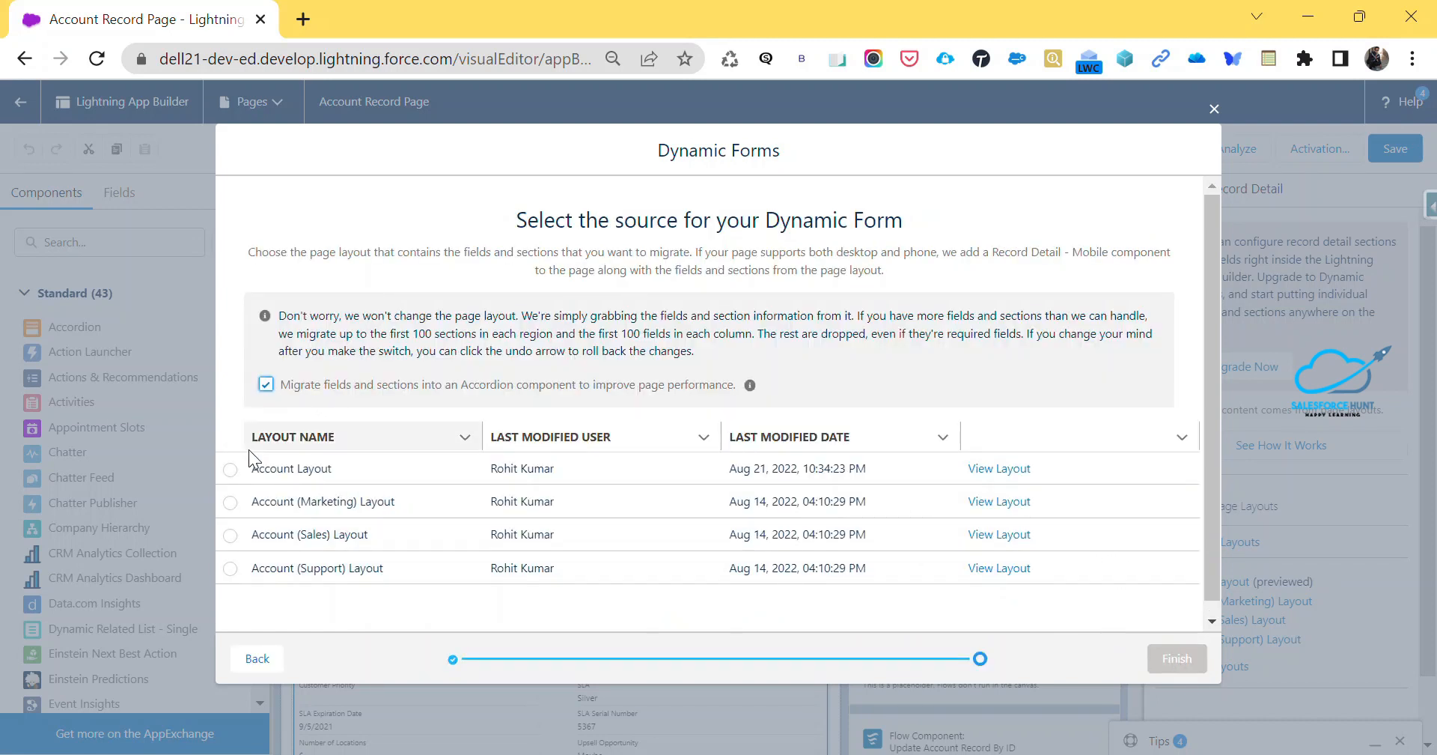
click(230, 469)
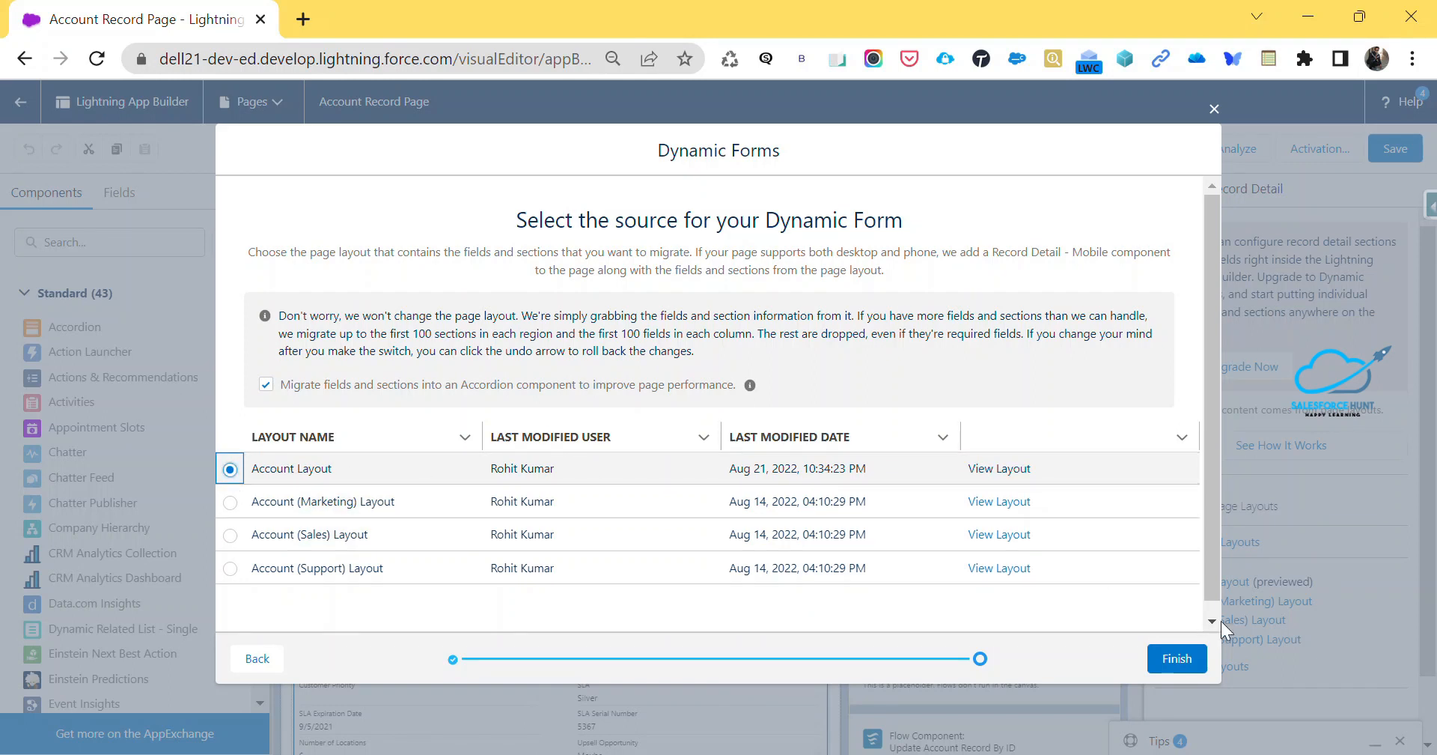
click(1172, 659)
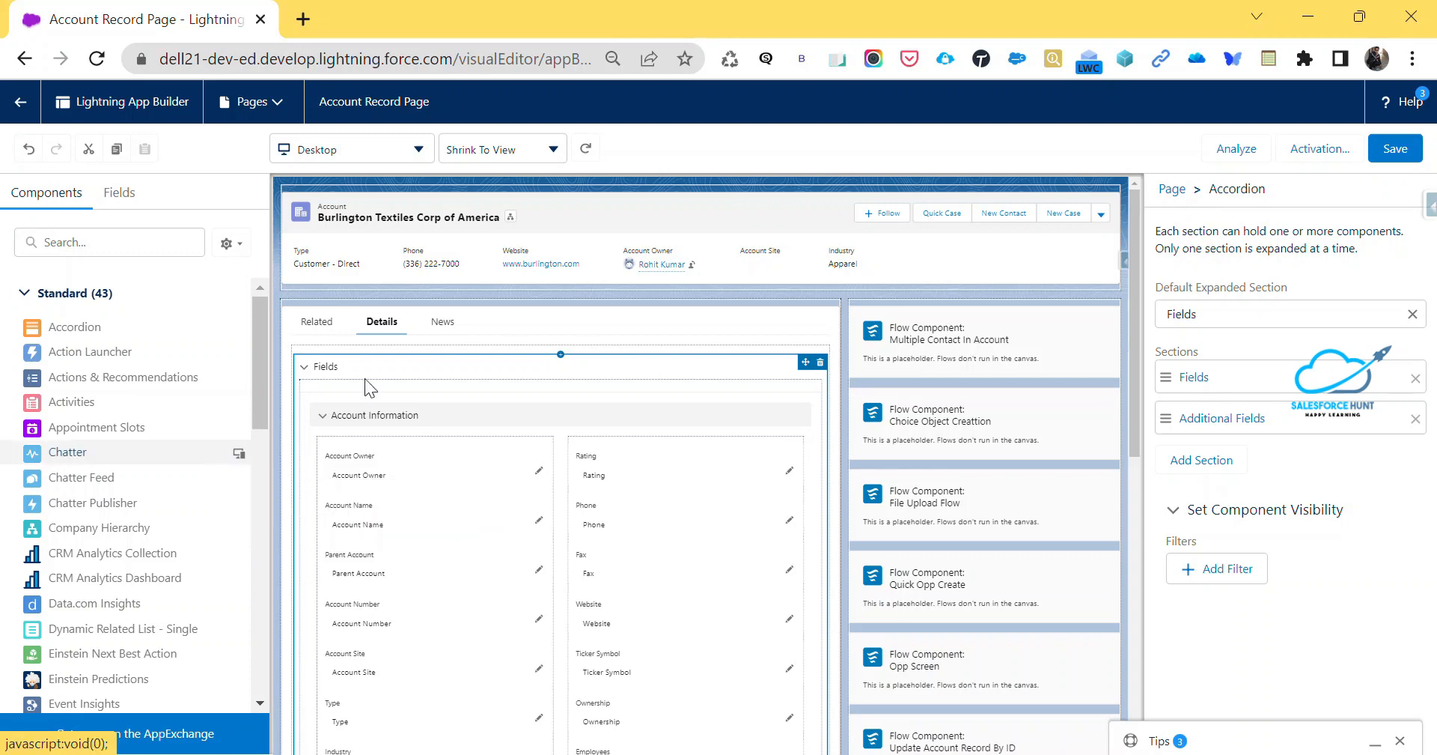
Examine the migrated field sections on the Details tab and the related lists on the Related tab
scroll(1007, 550, down, 8)
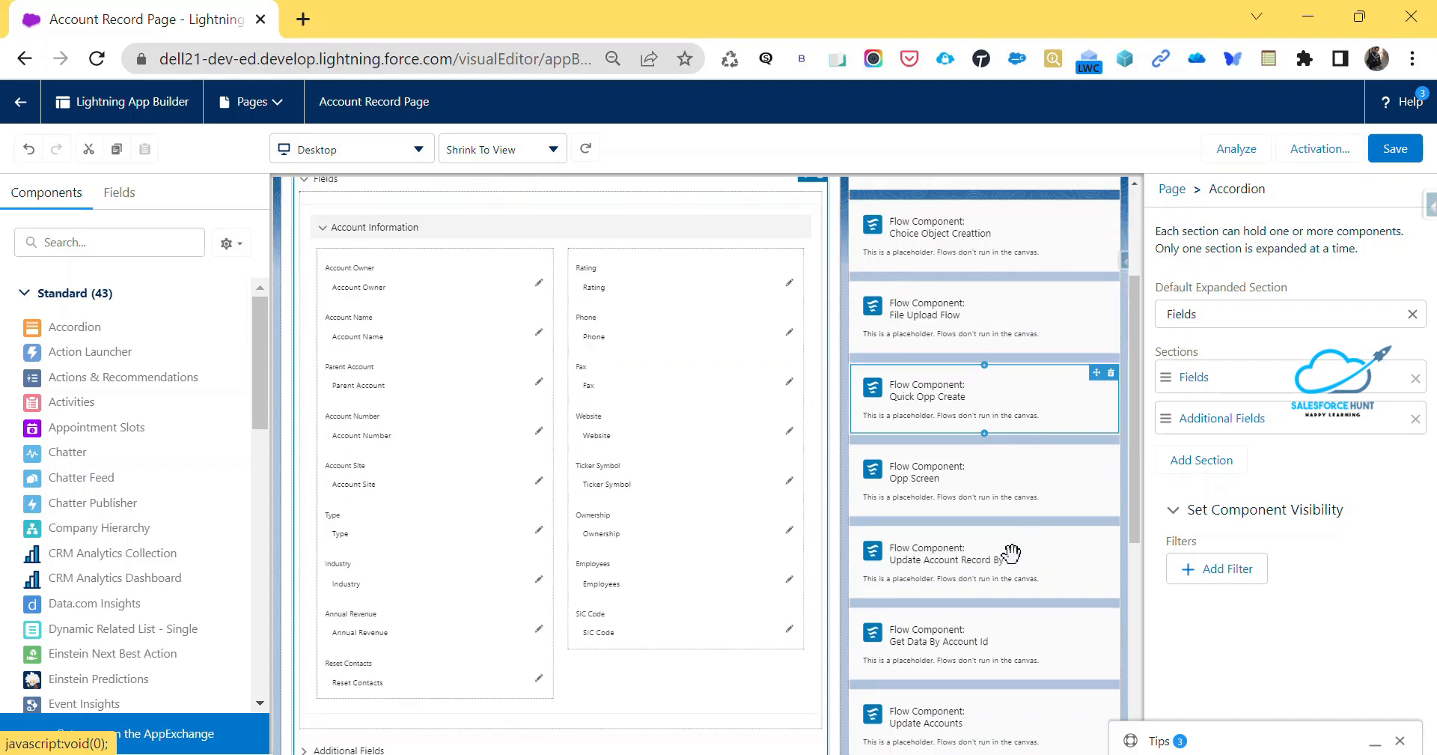
scroll(1014, 572, up, 6)
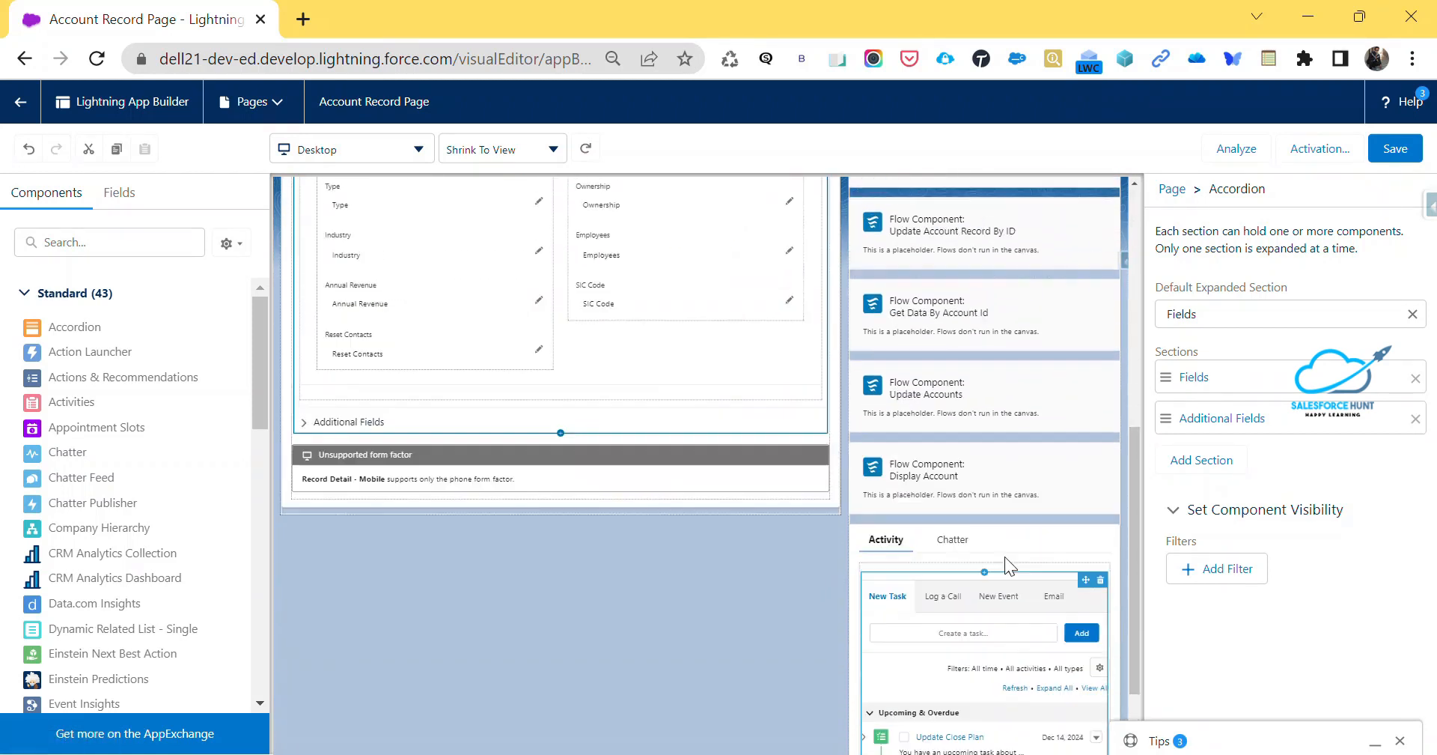
scroll(698, 559, up, 3)
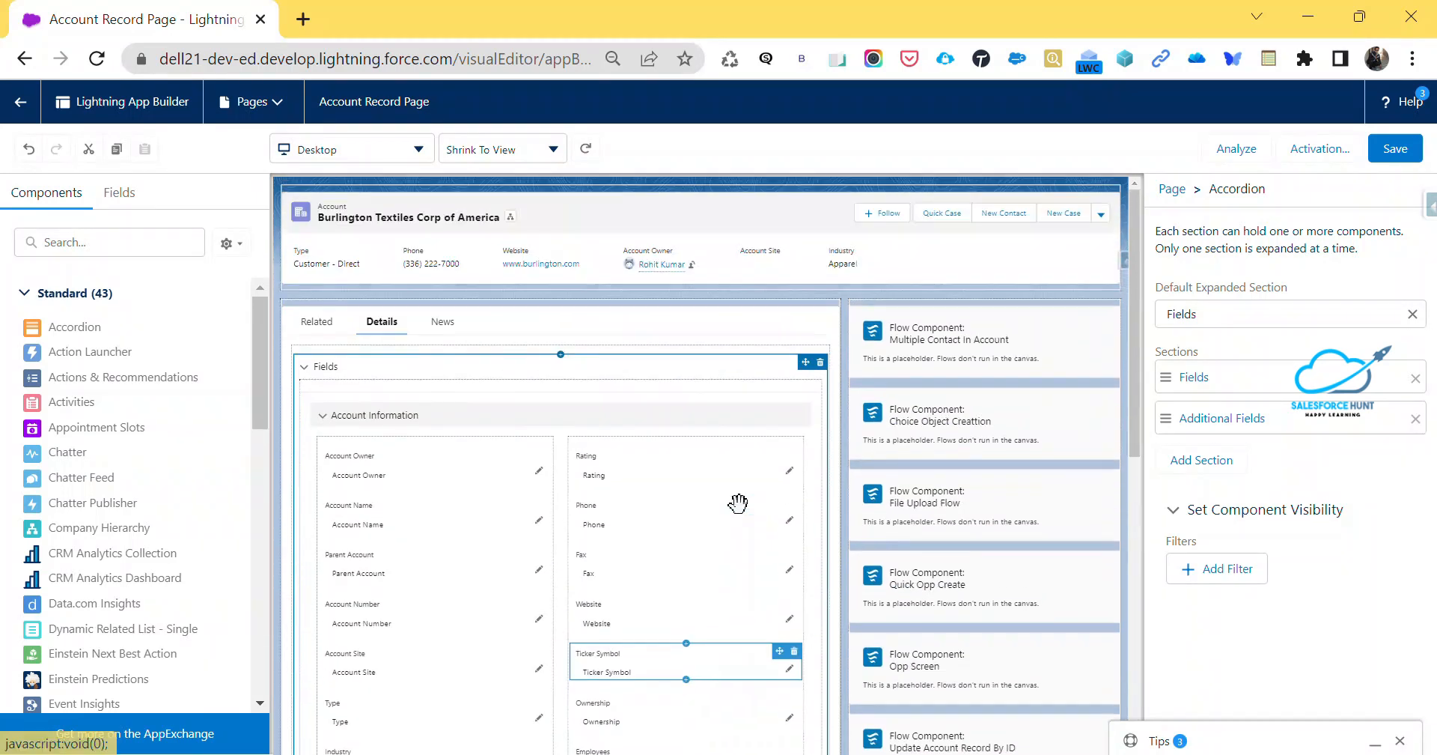
click(314, 324)
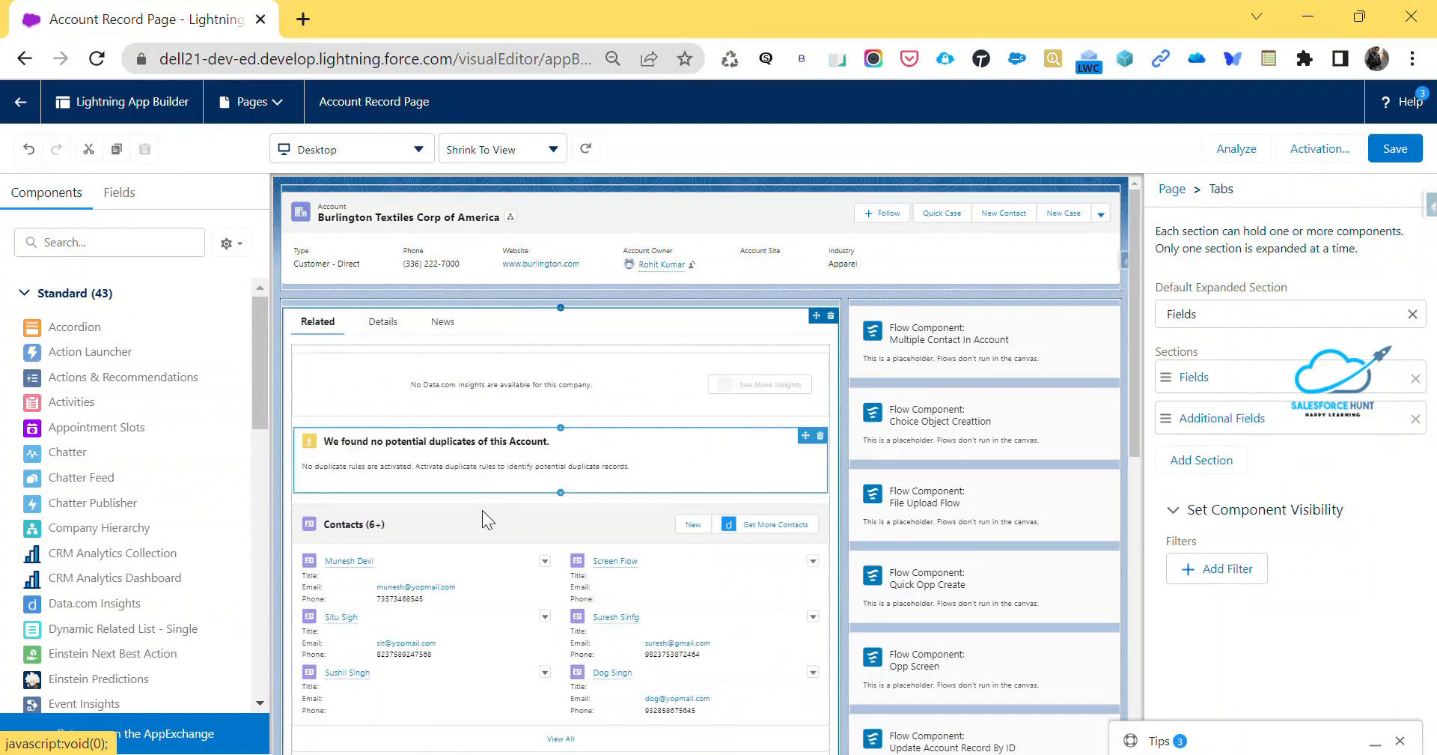
scroll(480, 537, down, 2)
scroll(481, 538, down, 4)
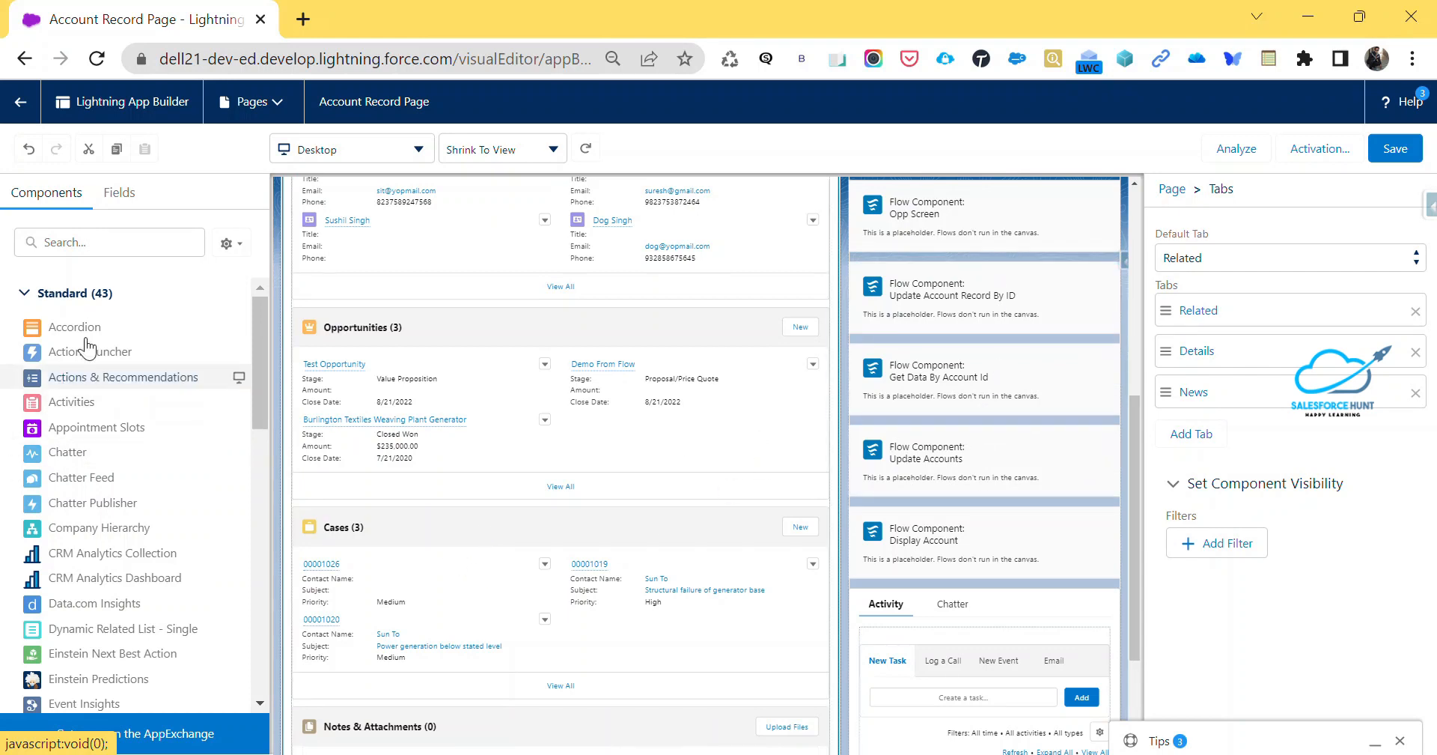
Add a Dynamic Related List - Single component above the Multiple Contact In Account flow and set its related list to Cases
click(92, 241)
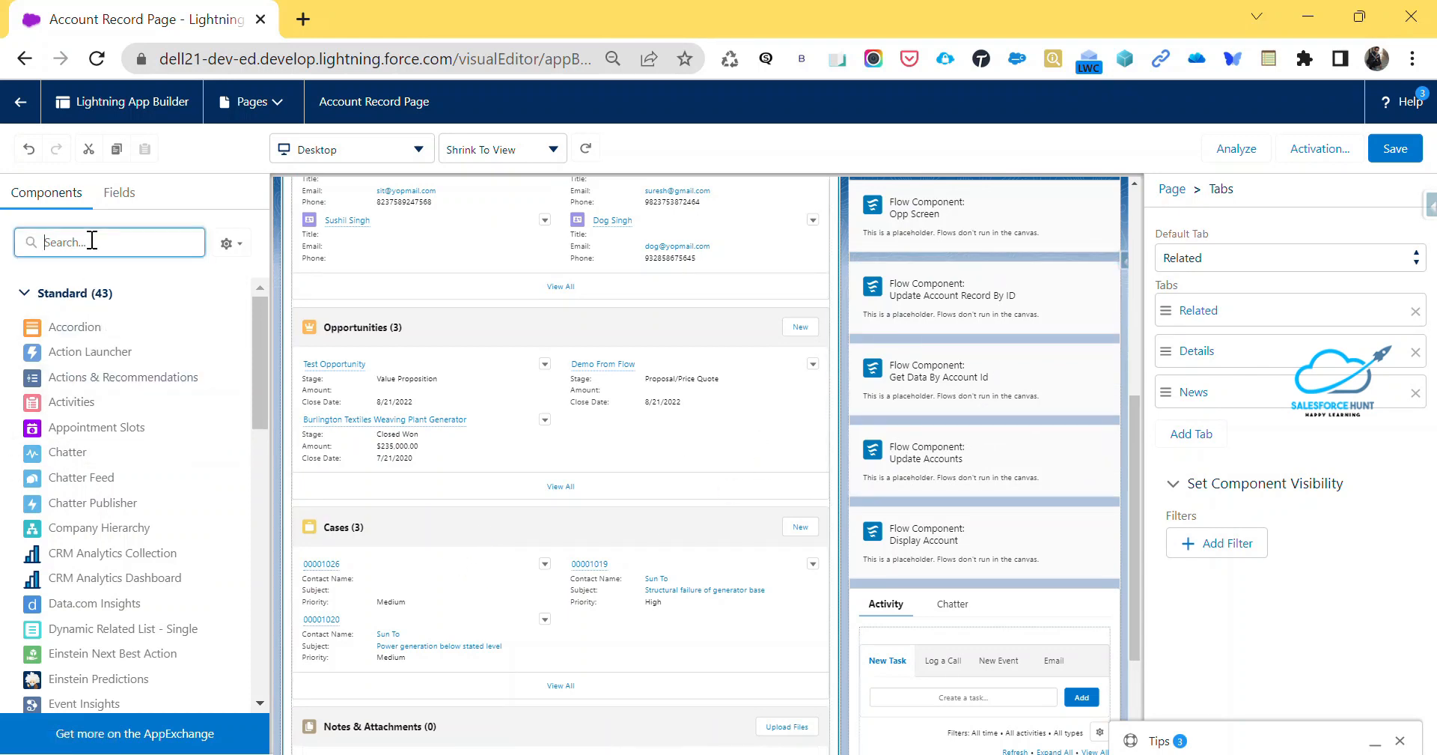
text(dyna)
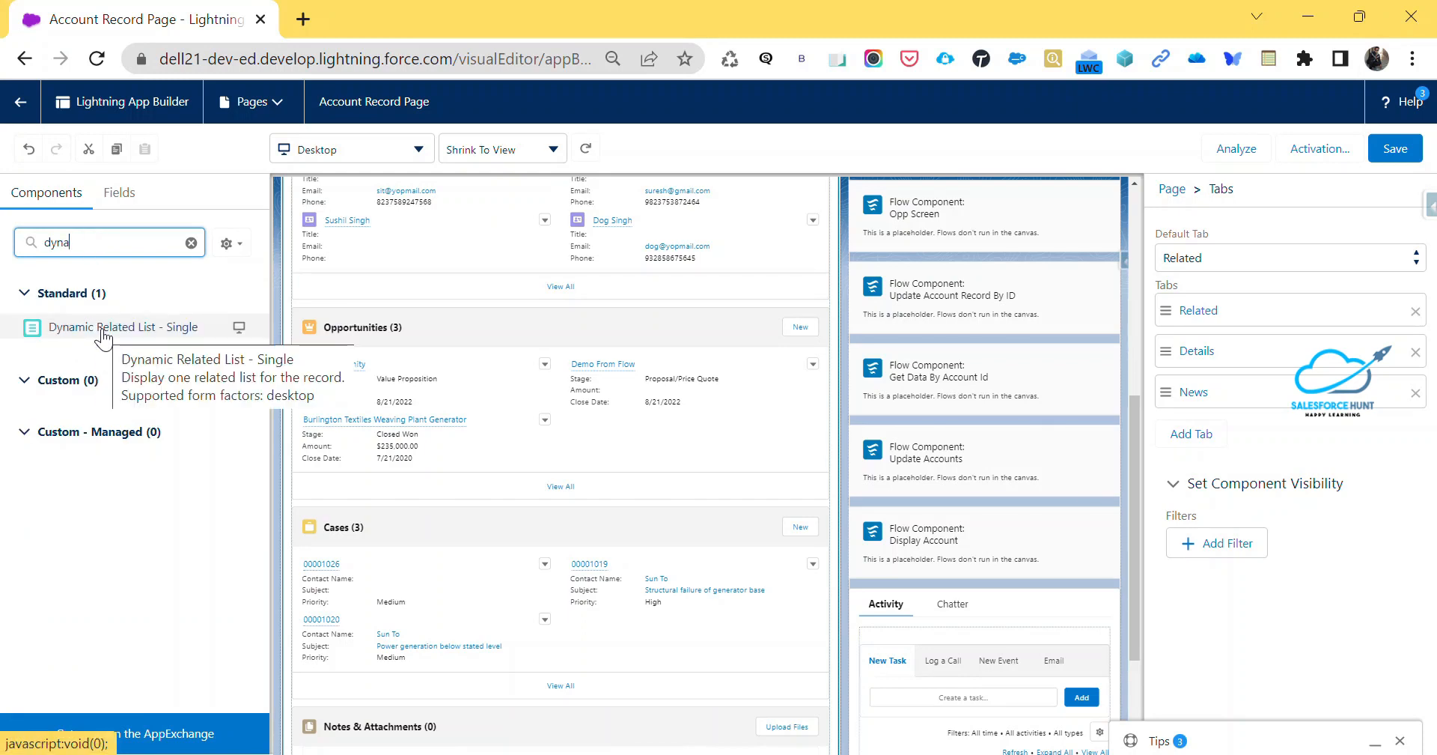
drag(104, 338, 879, 312)
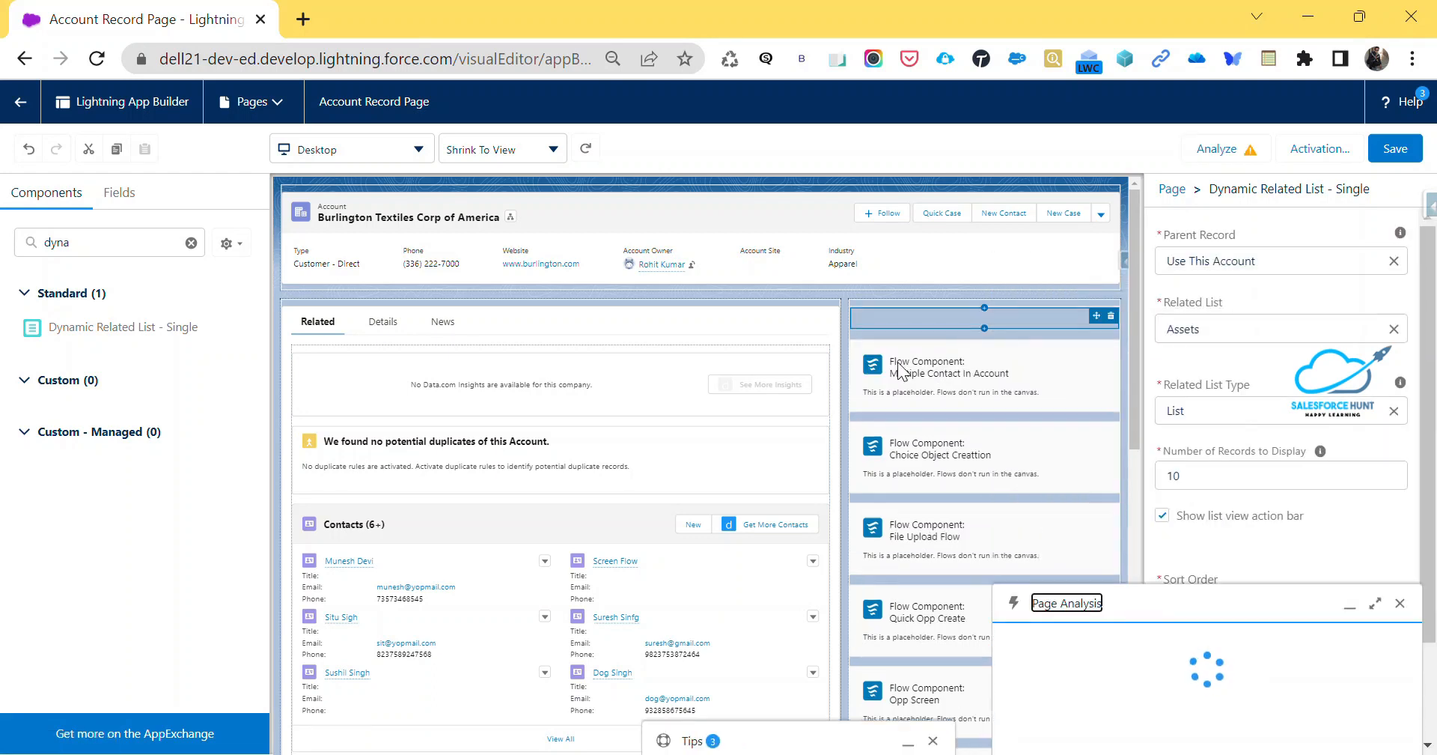
click(1400, 602)
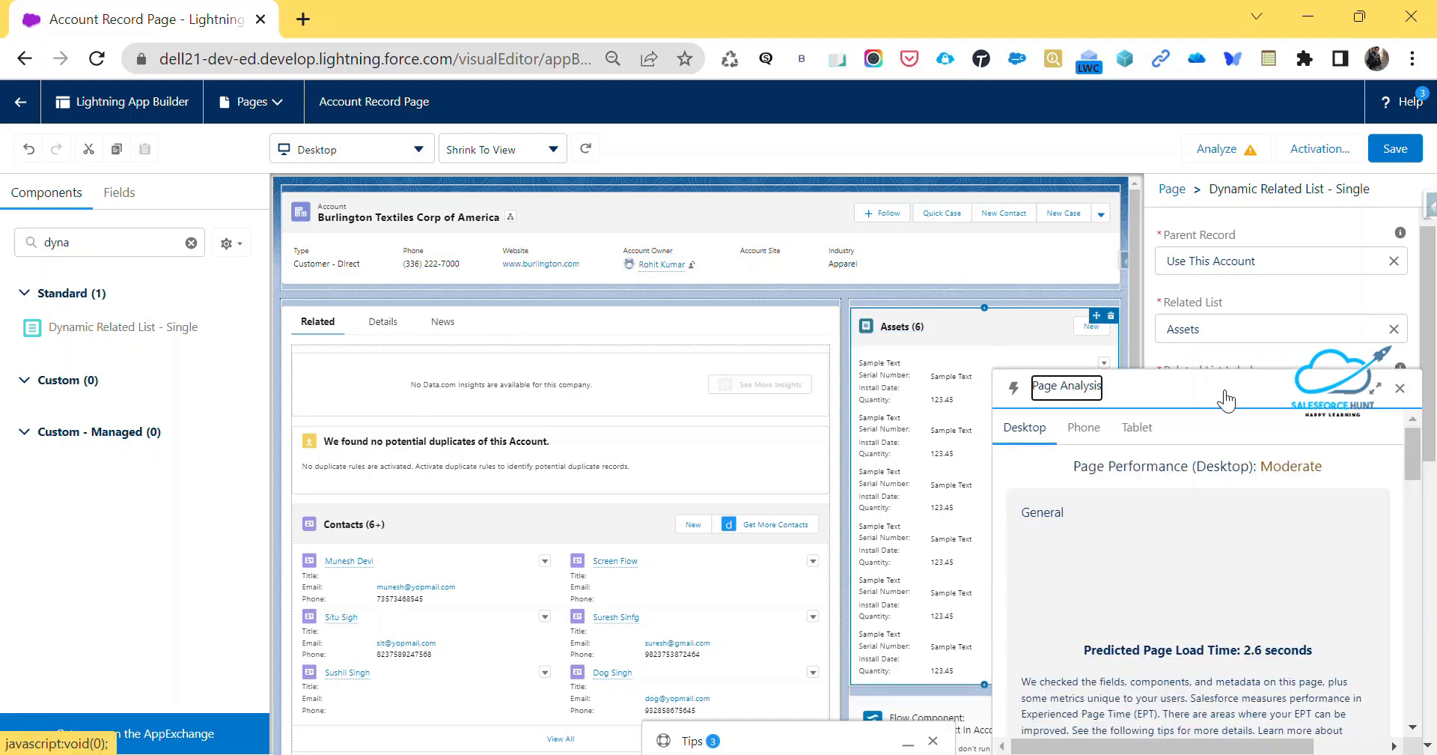
click(1399, 389)
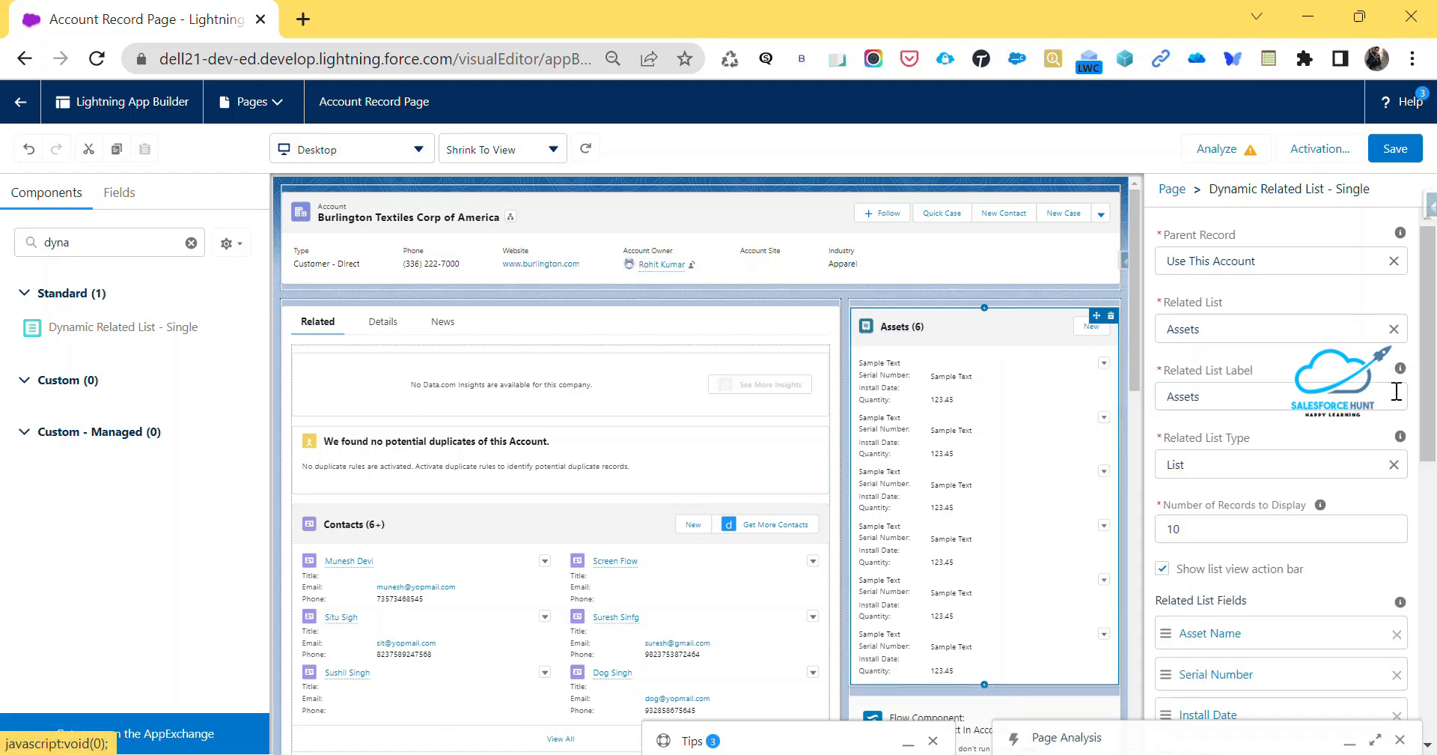
click(1242, 331)
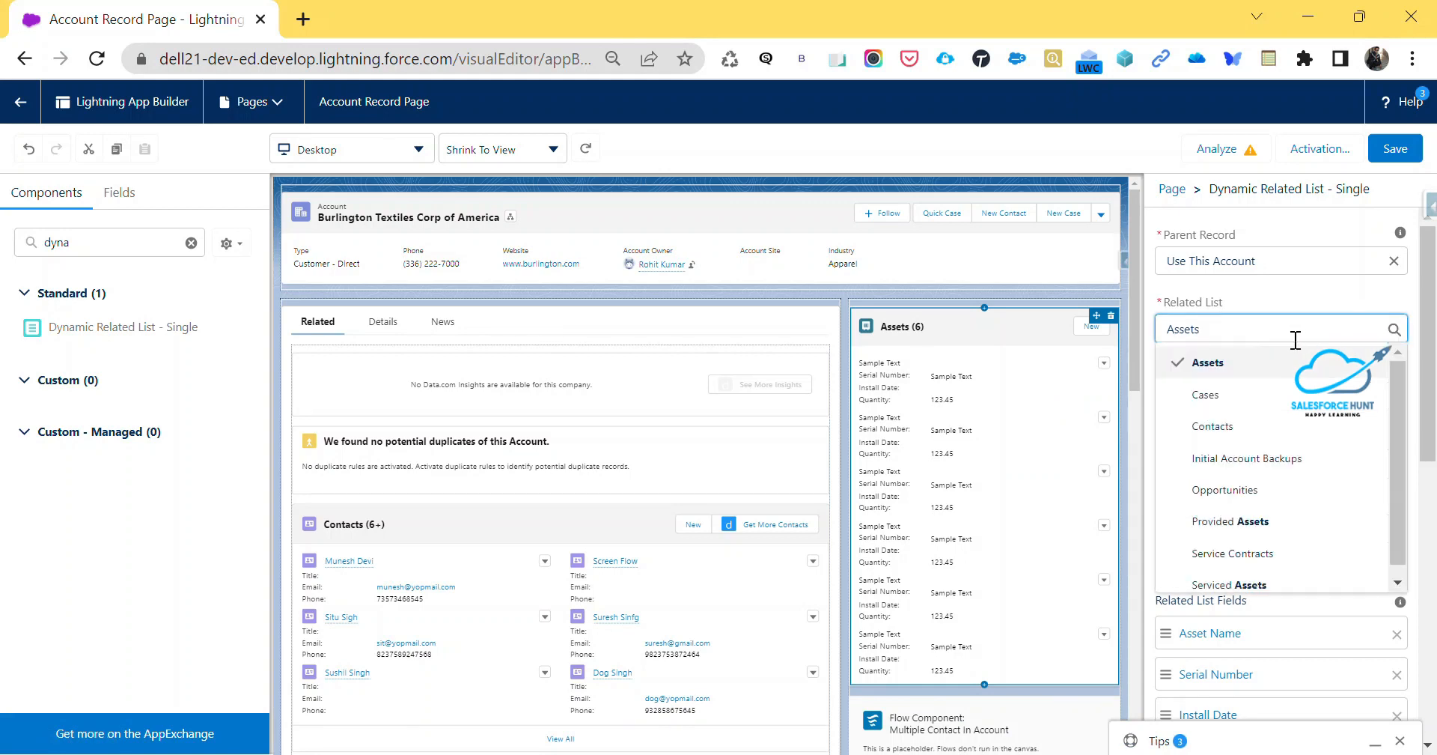
click(1209, 394)
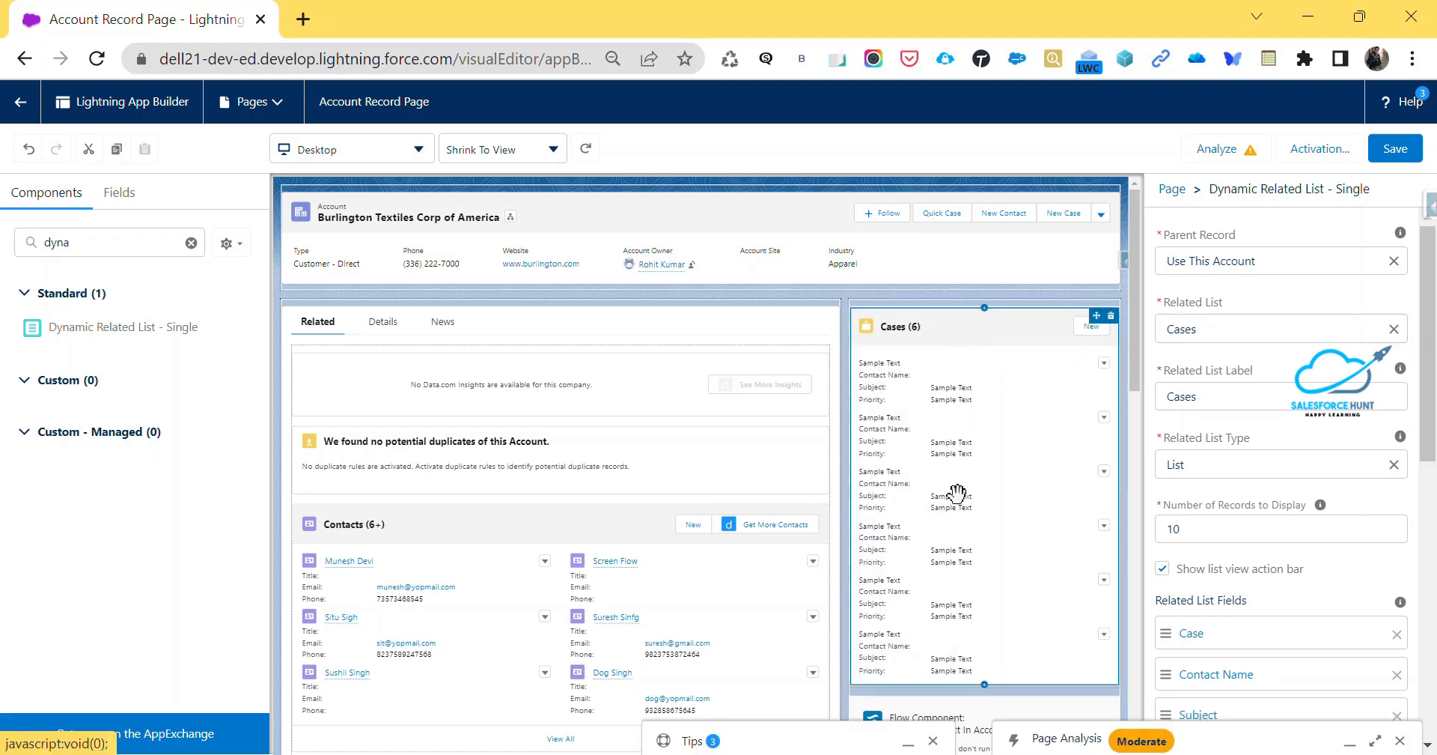
Add a related list filter to the Cases component with Priority as field, equals as operator and Medium as value
scroll(1276, 559, down, 9)
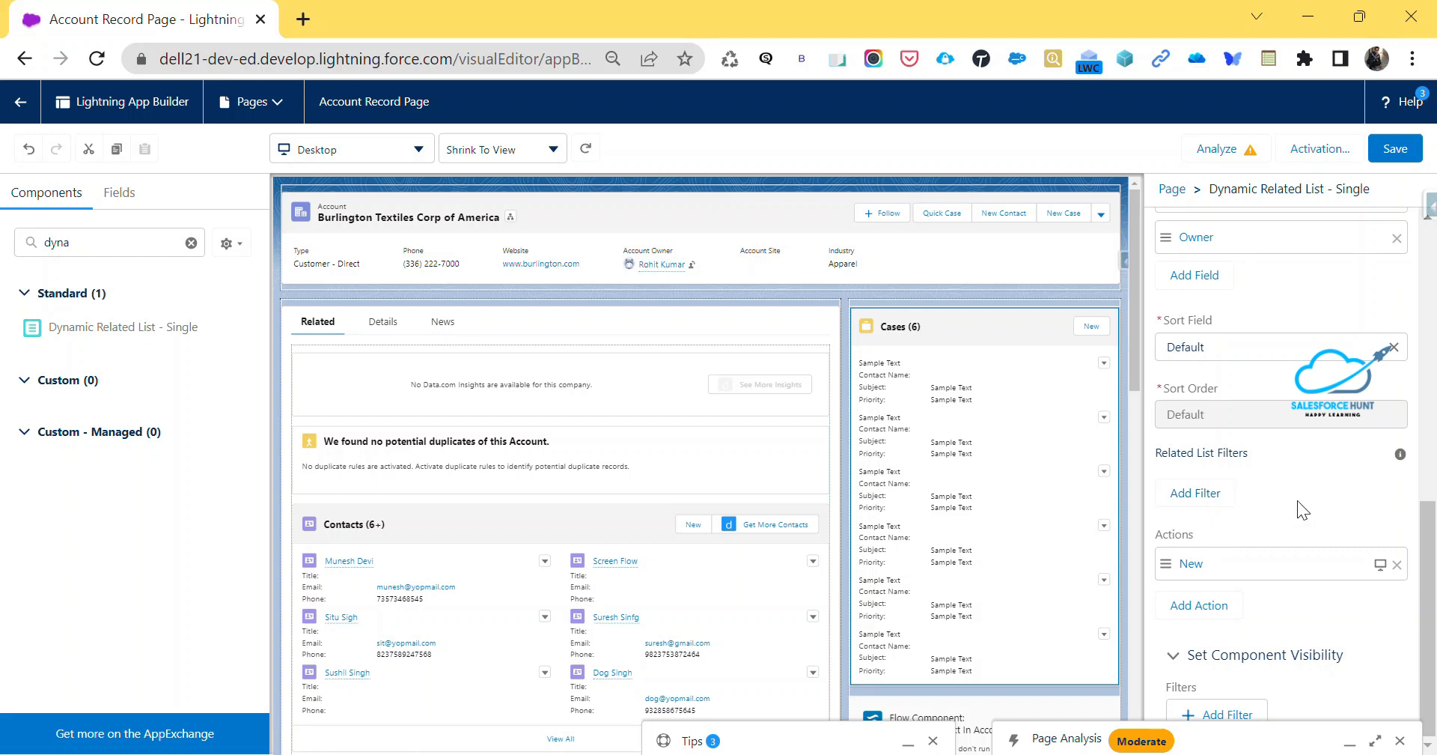
click(1195, 494)
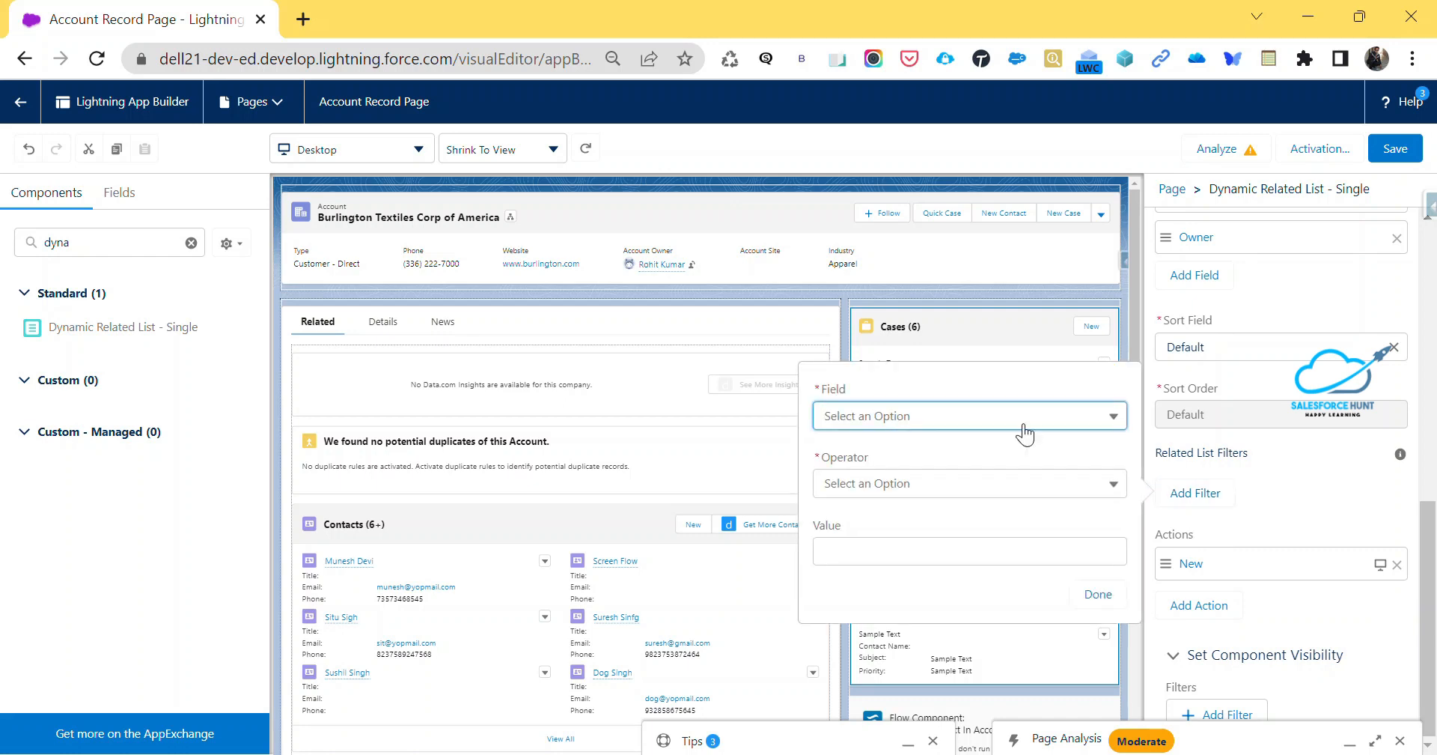
scroll(433, 647, down, 5)
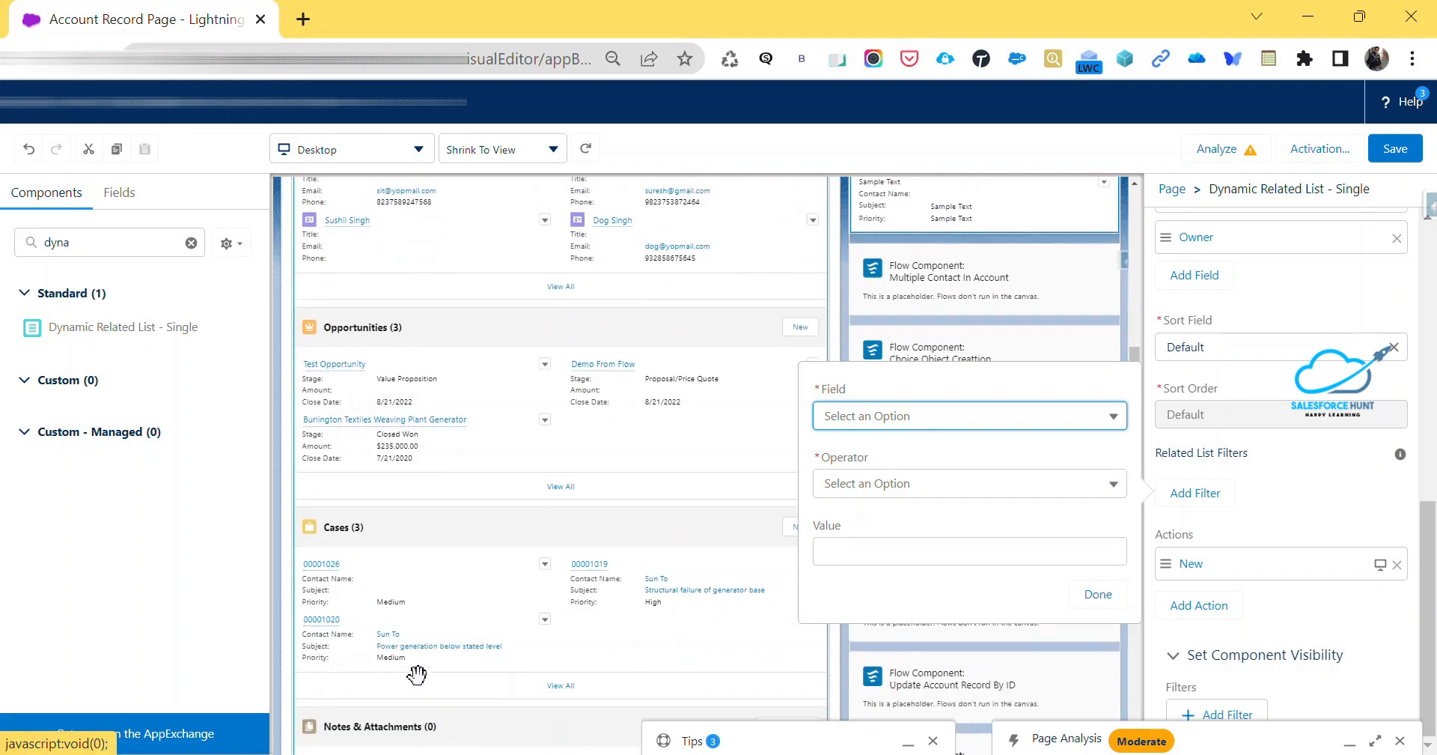
click(881, 422)
text(pr)
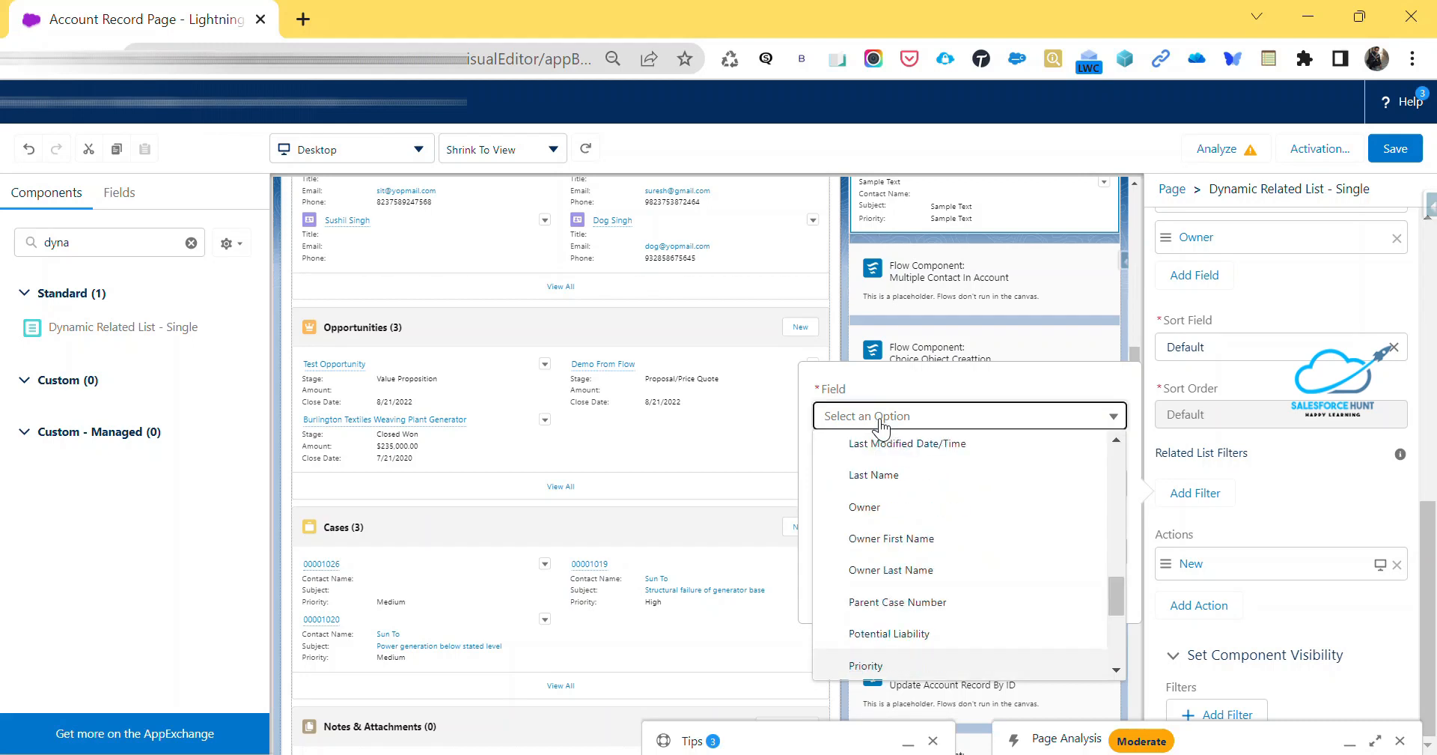
click(870, 667)
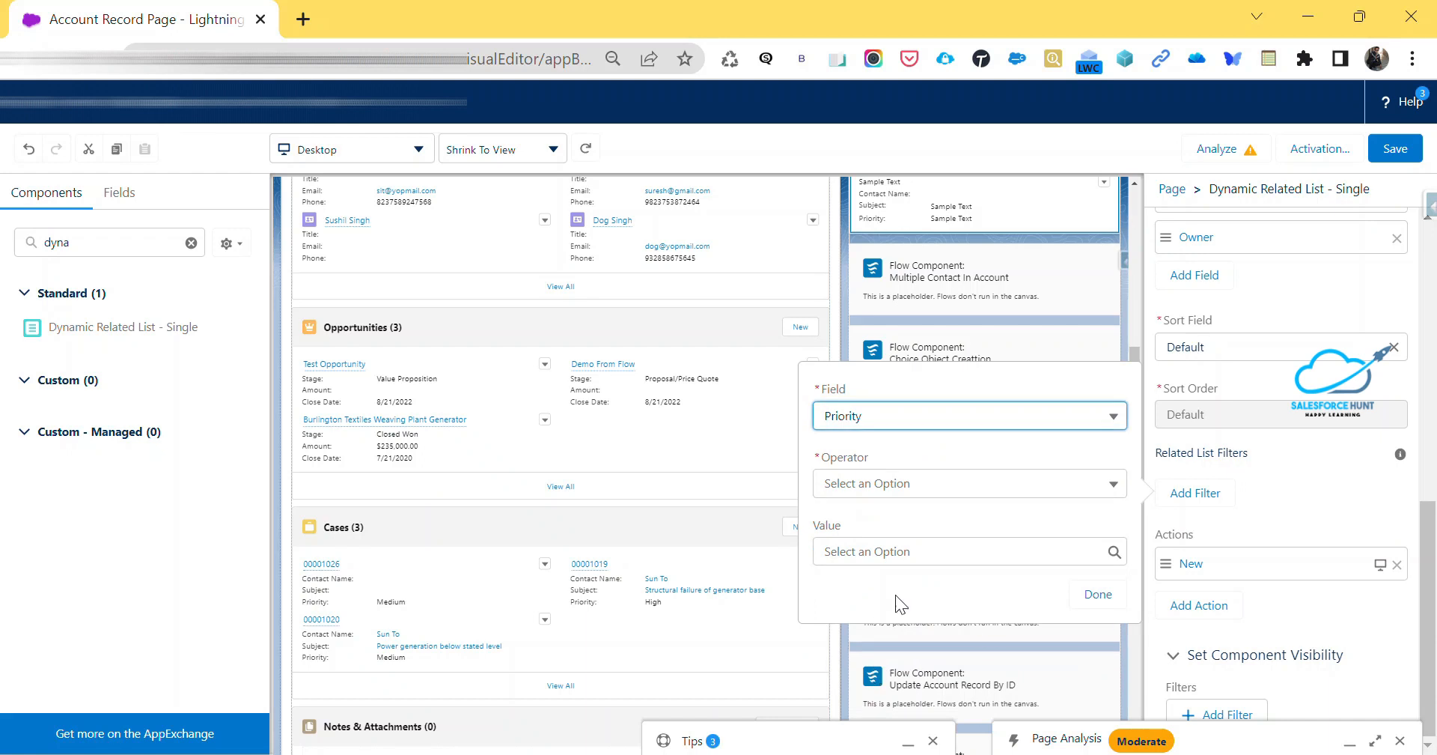
click(899, 484)
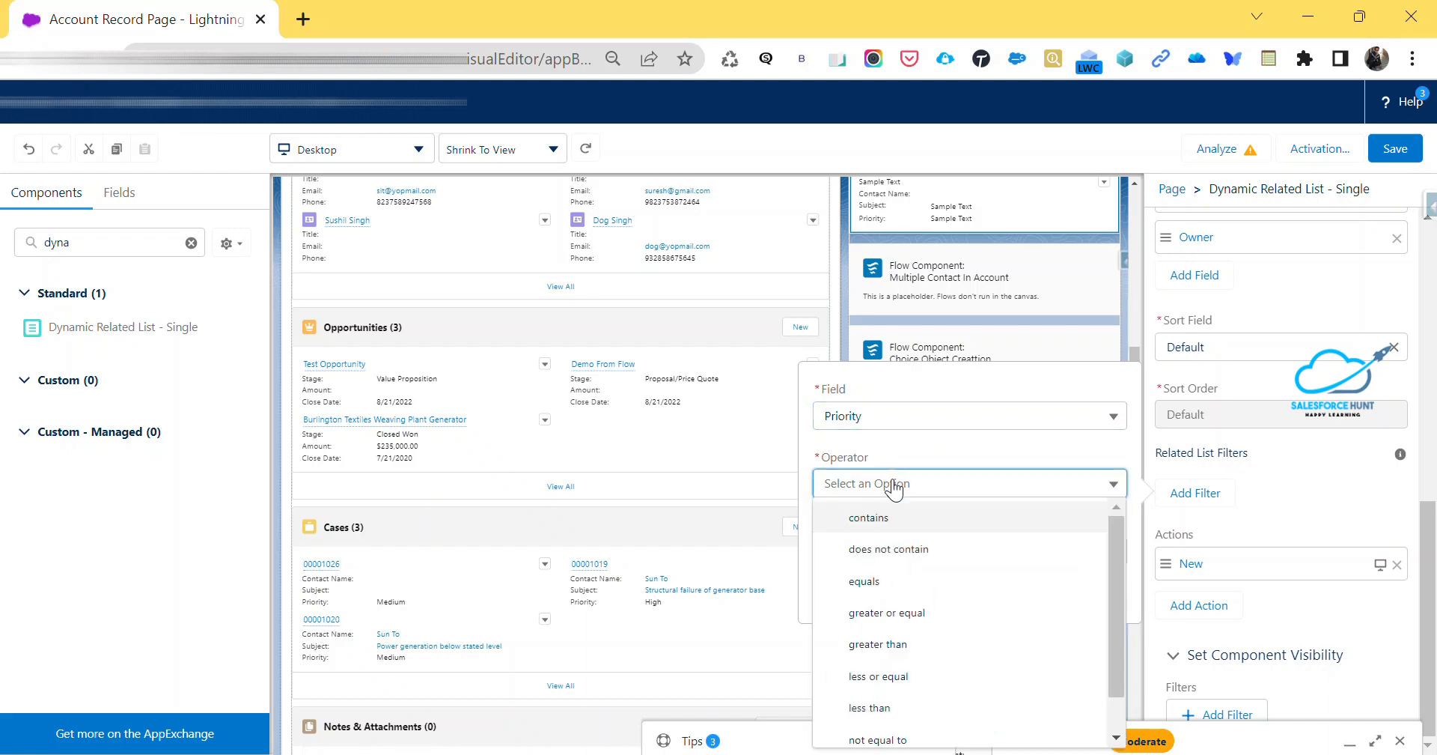
click(888, 583)
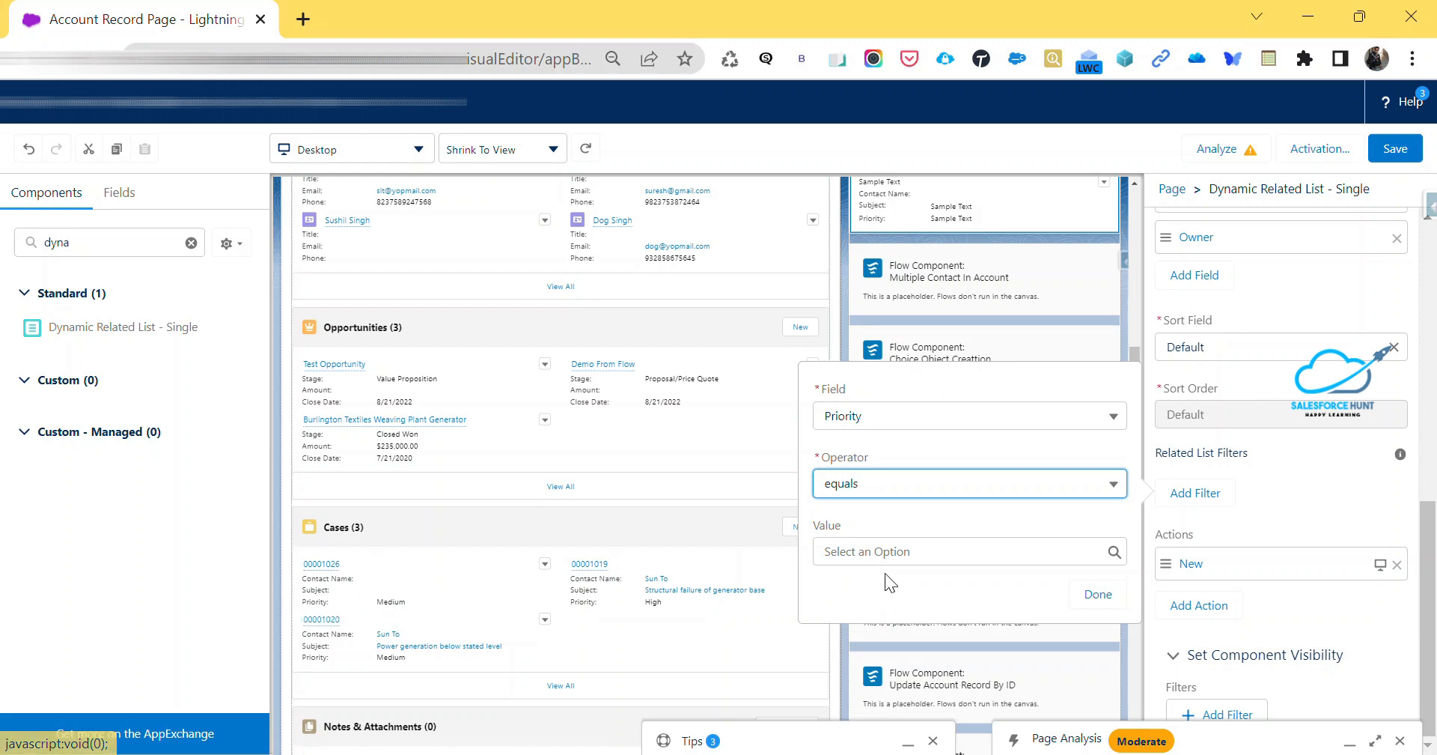
click(881, 551)
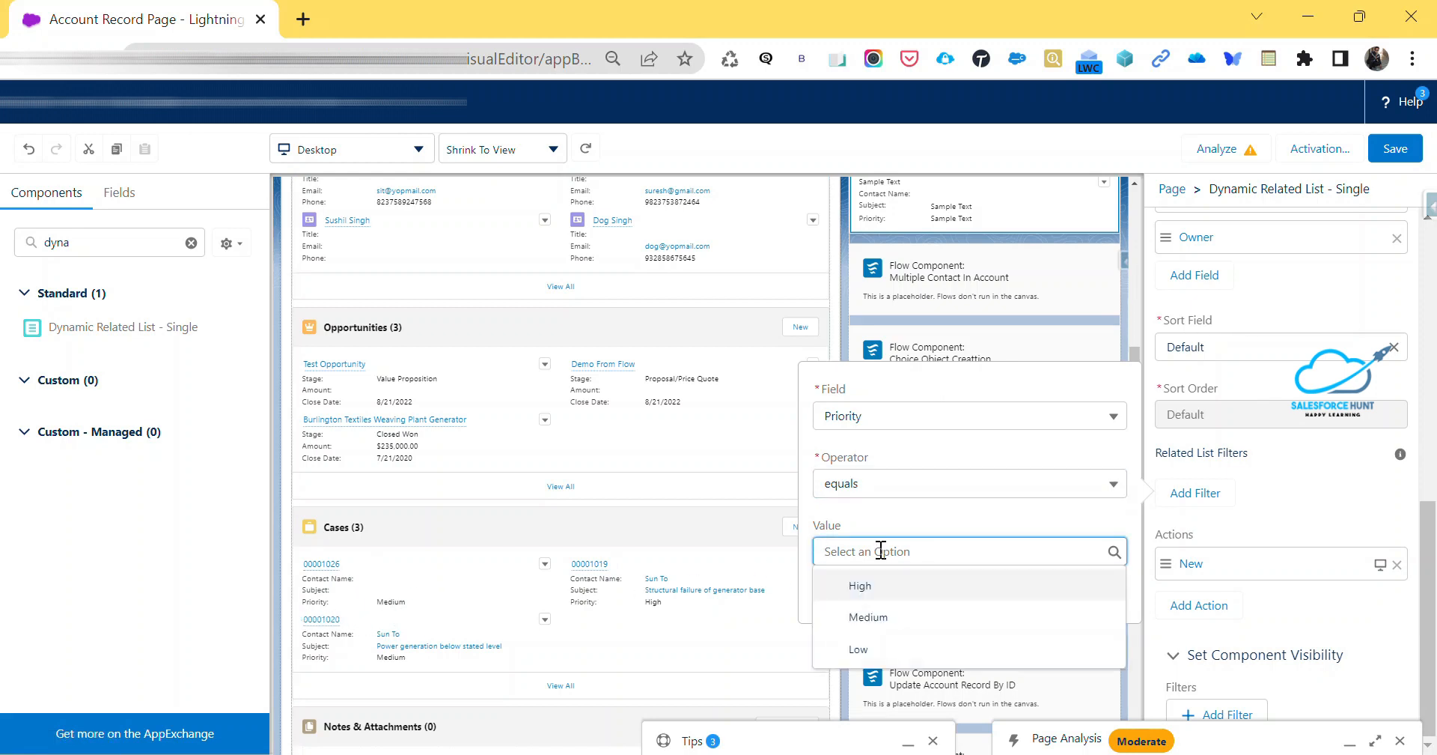
click(885, 616)
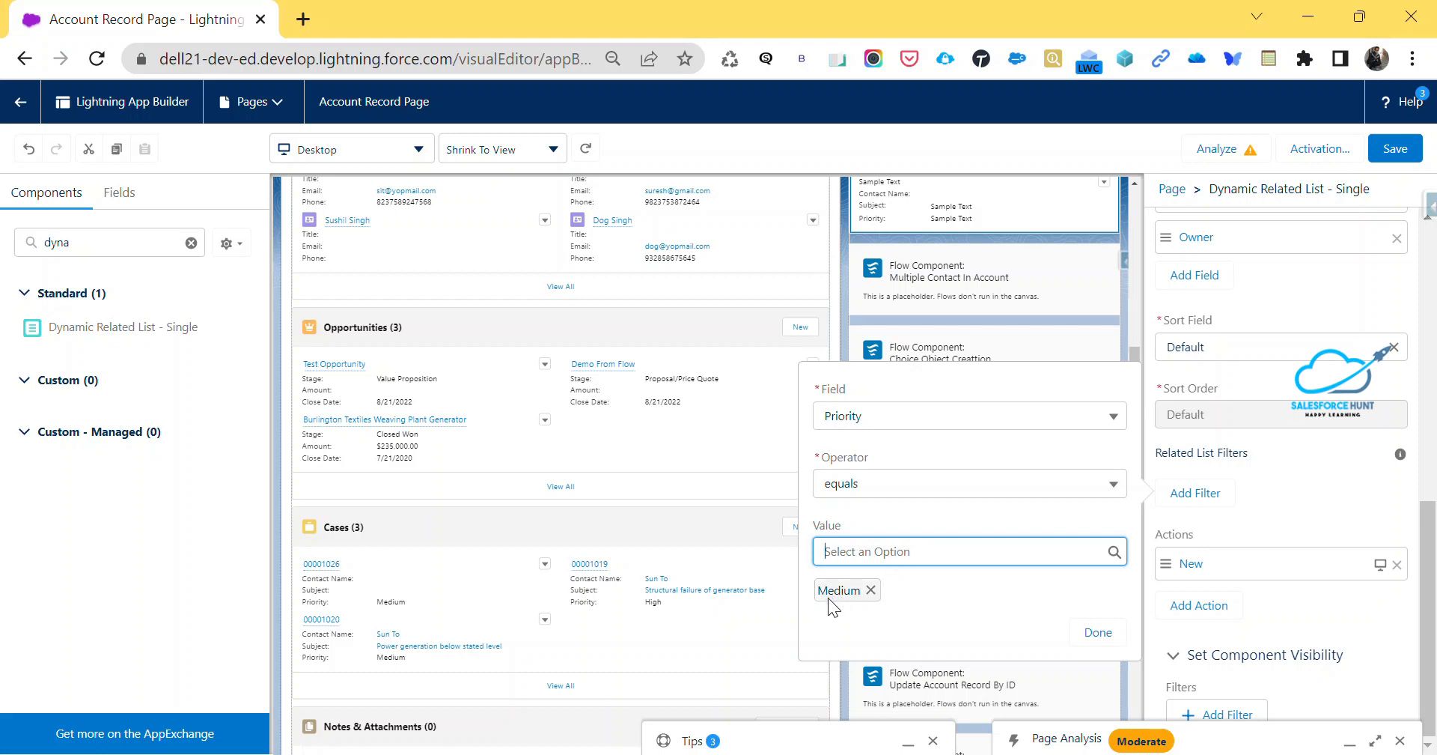
click(893, 552)
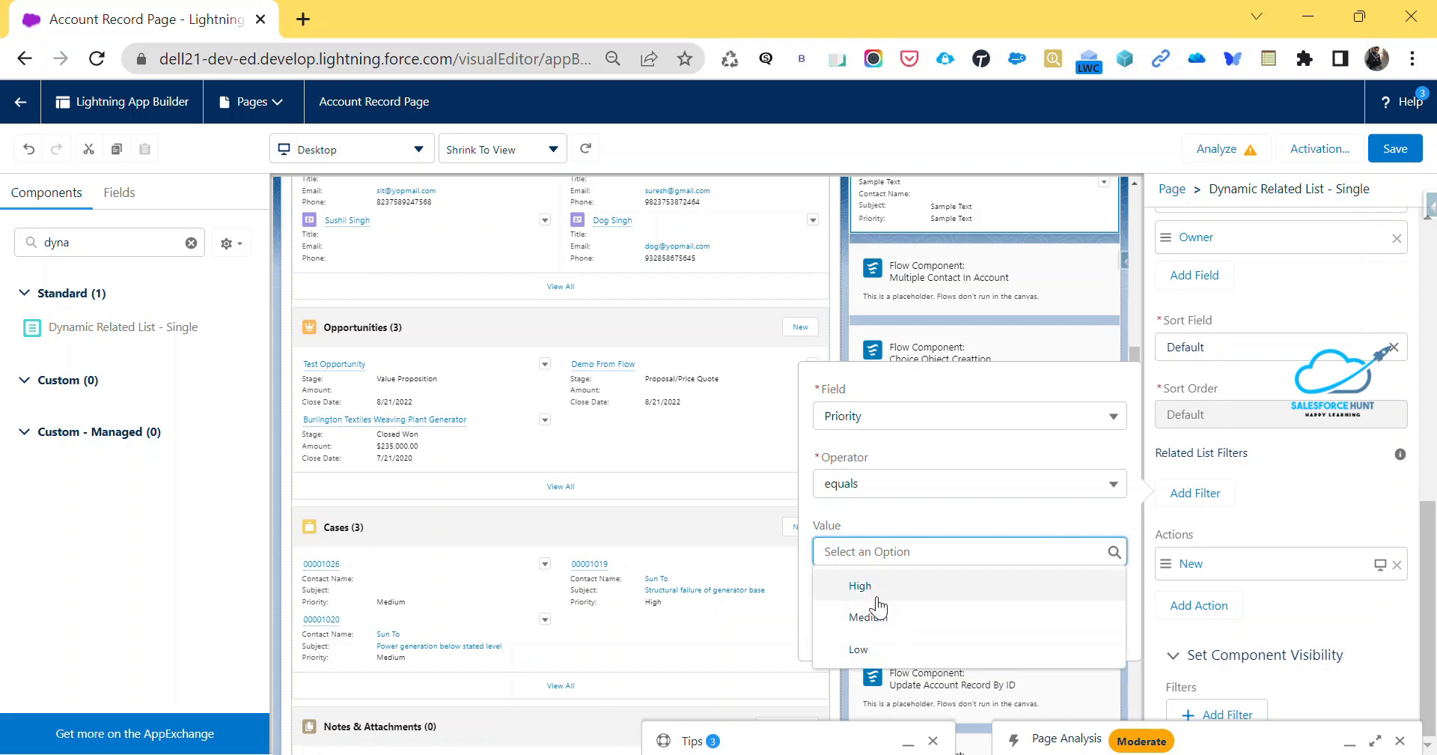
click(882, 591)
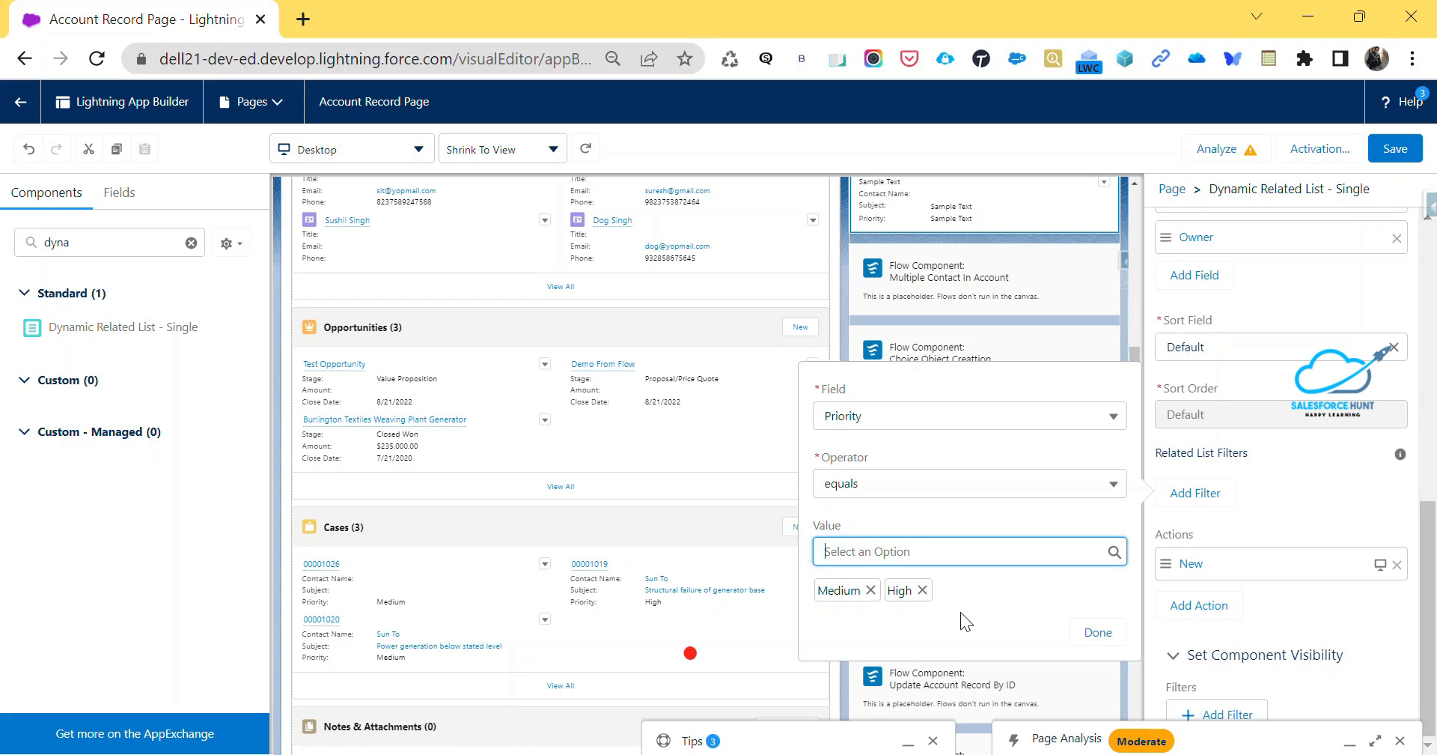
click(921, 590)
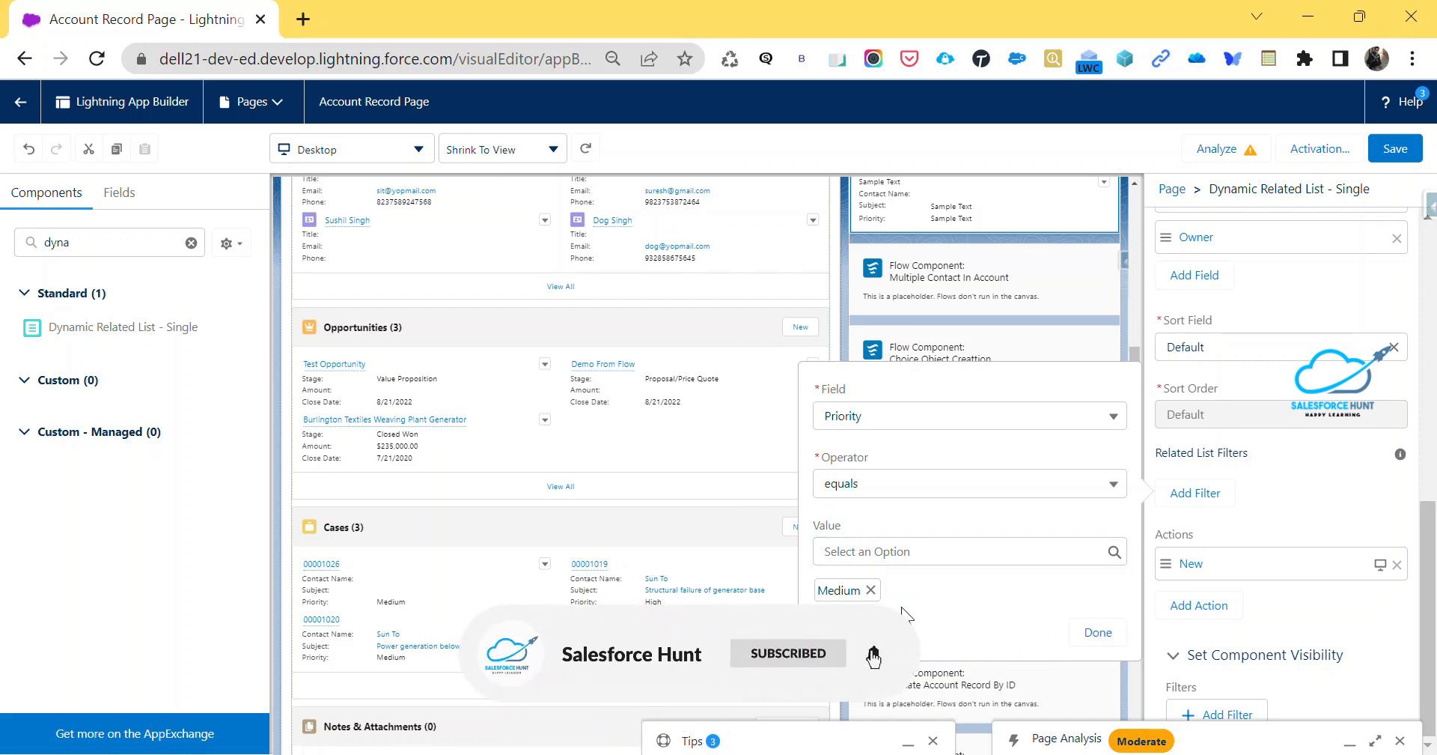
Confirm the Priority filter on the Cases component and save the Account Record Page
click(1098, 632)
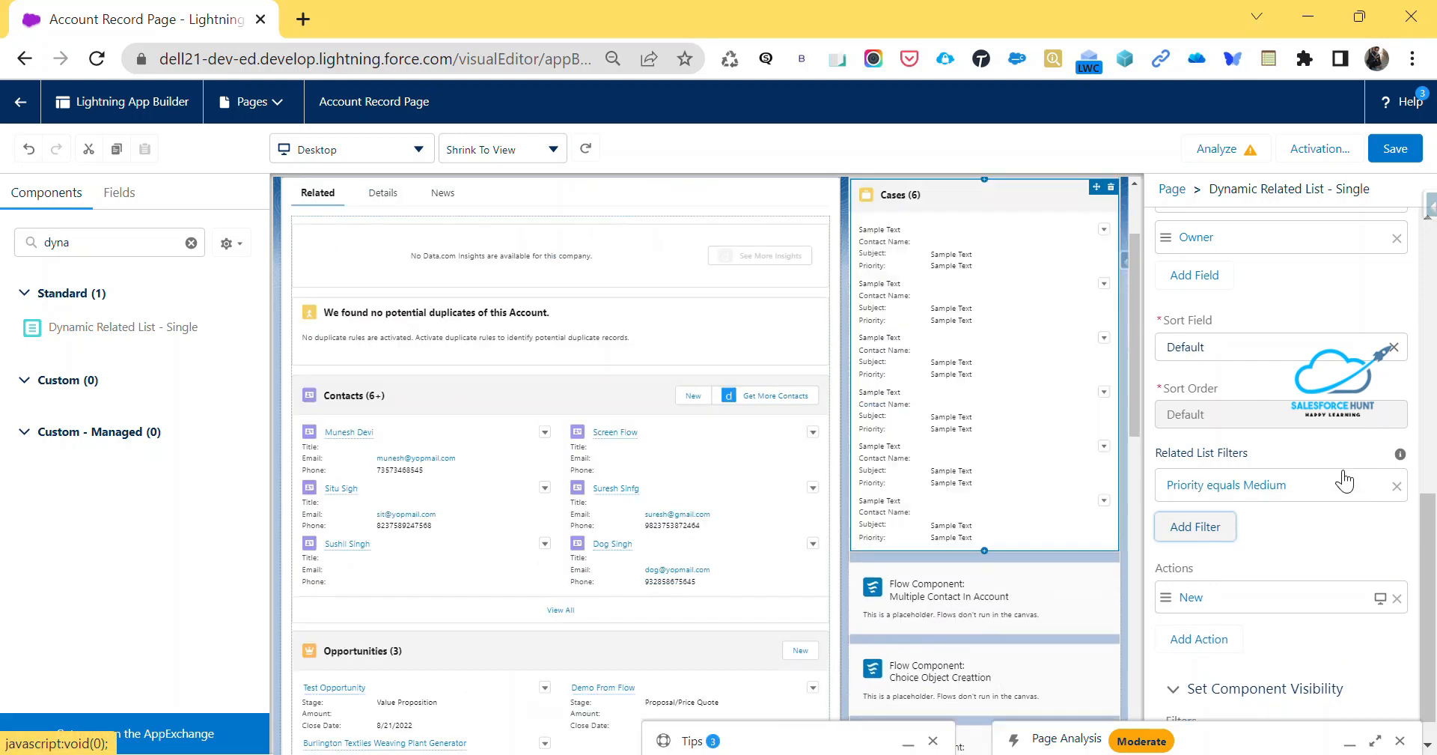
click(1400, 156)
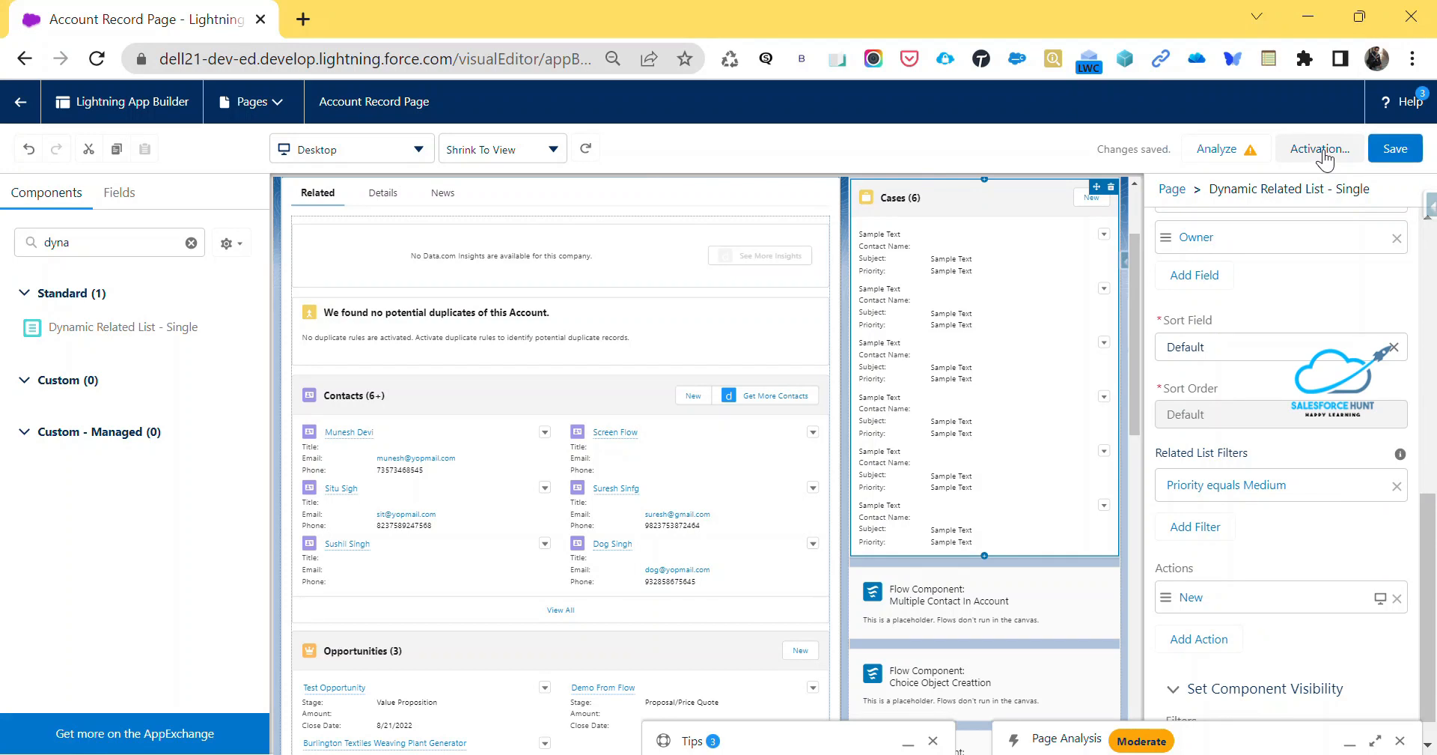
Review the org default activation settings of the Account Record Page and close them
click(1324, 153)
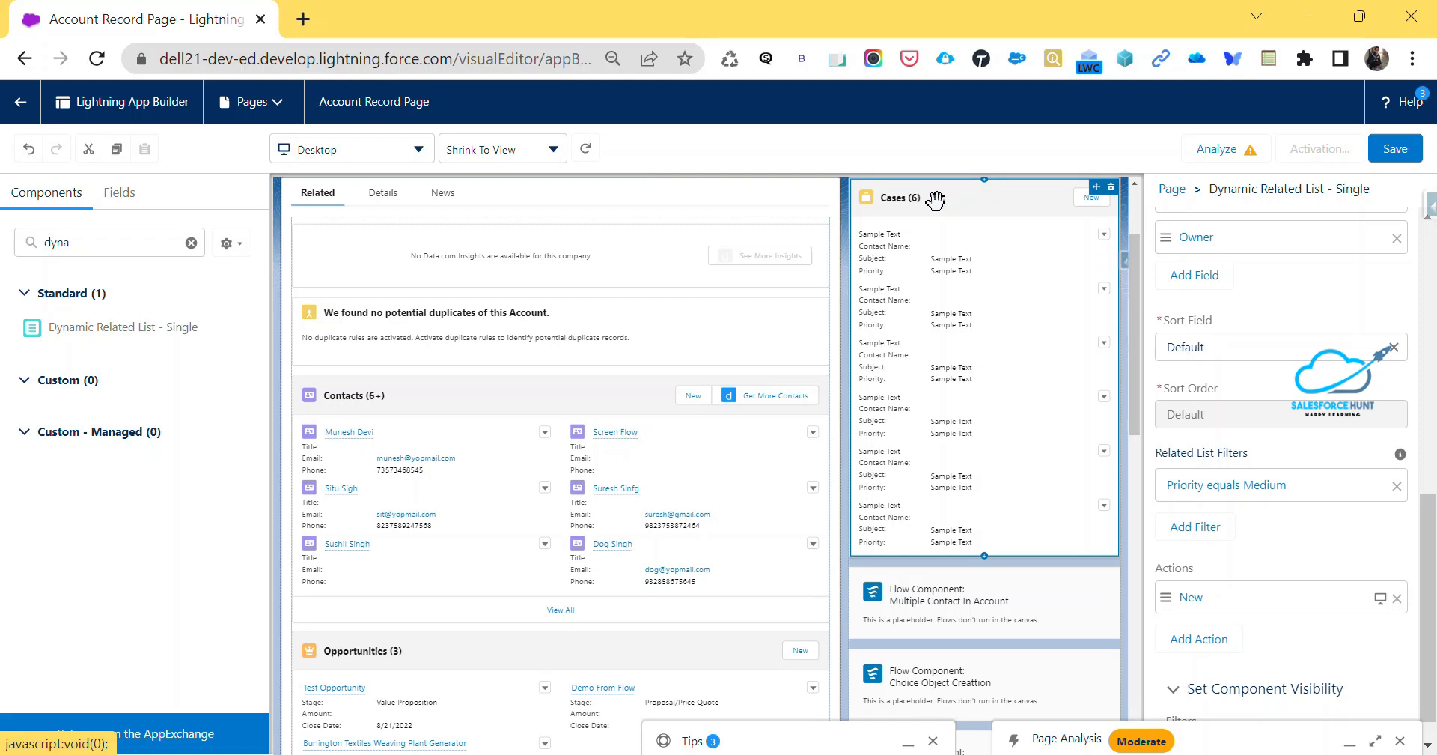
scroll(595, 563, down, 1)
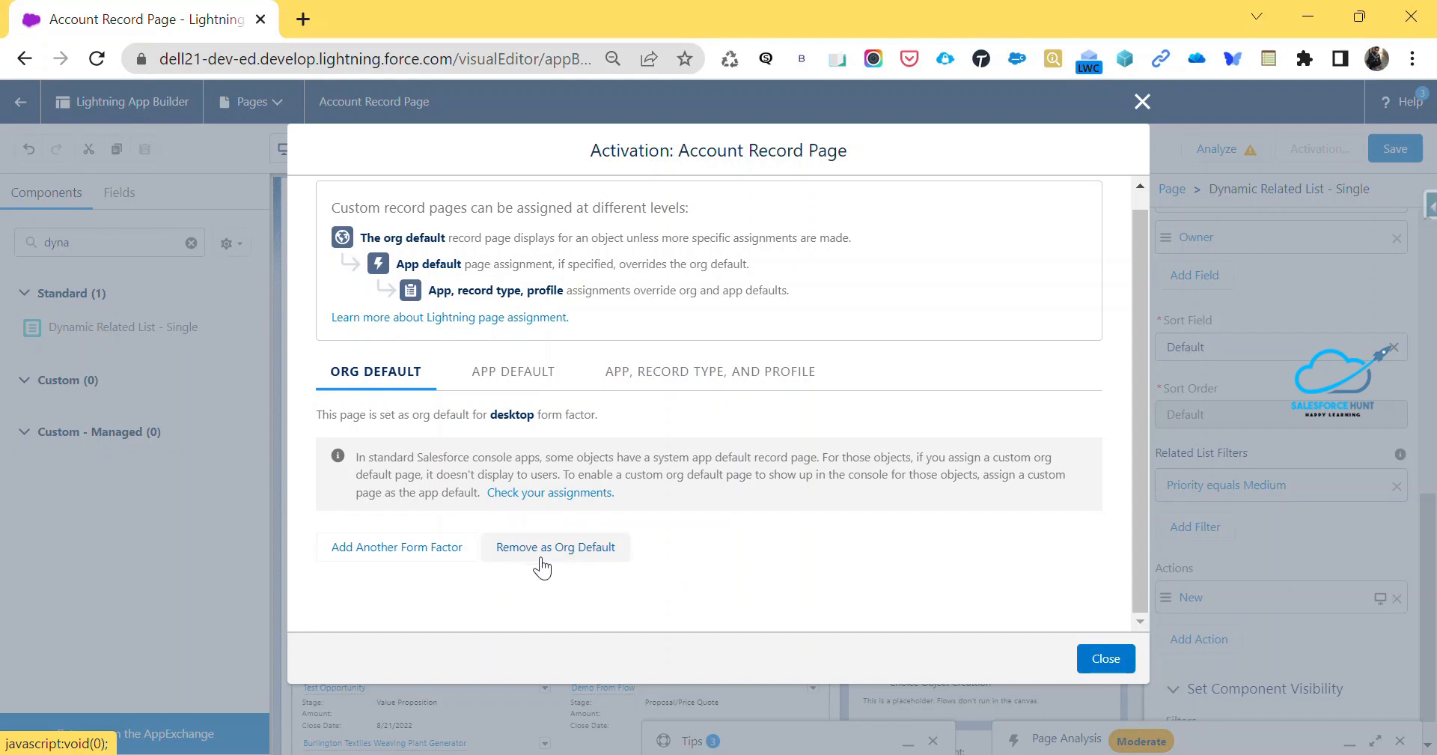
click(1102, 660)
Return to the Burlington Textiles account and compare the filtered Cases list with the standard Cases list among the related lists
click(19, 109)
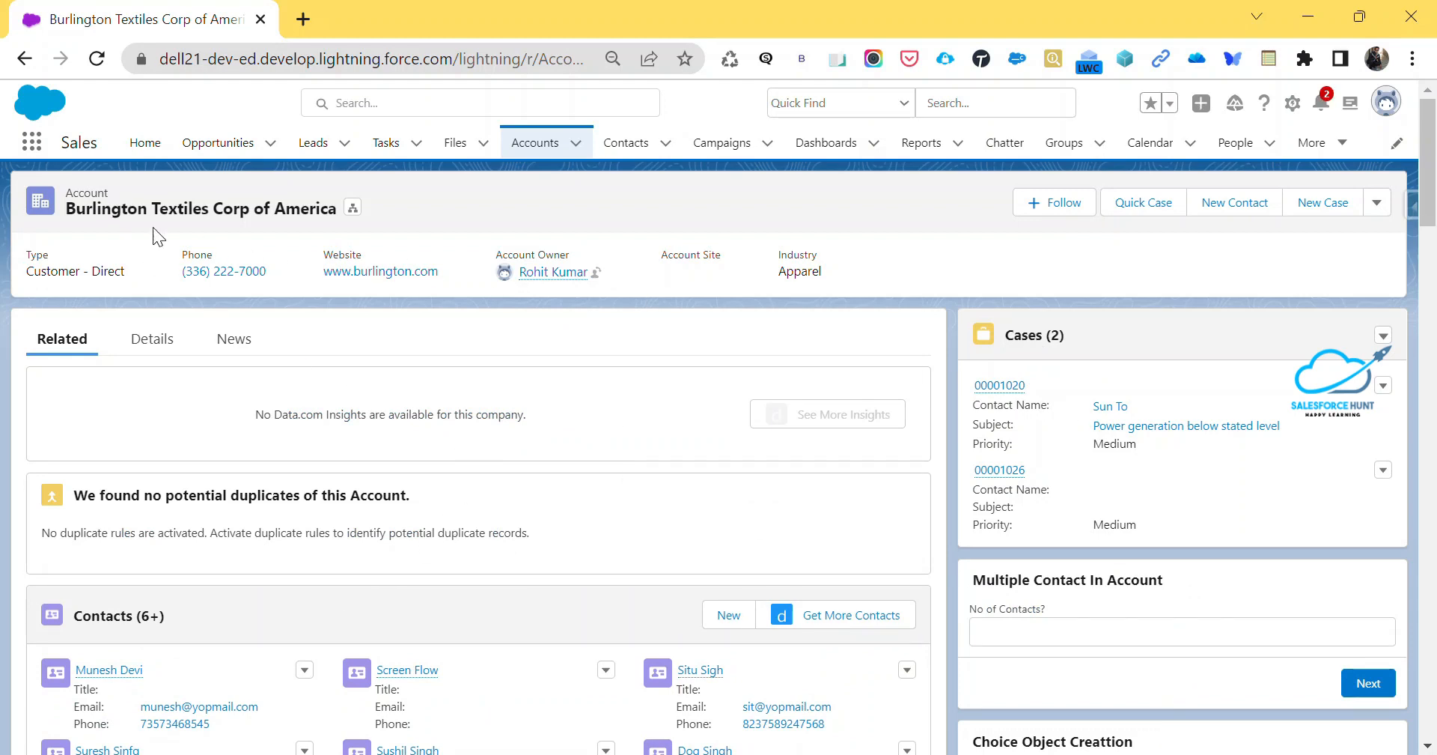
drag(67, 193, 279, 209)
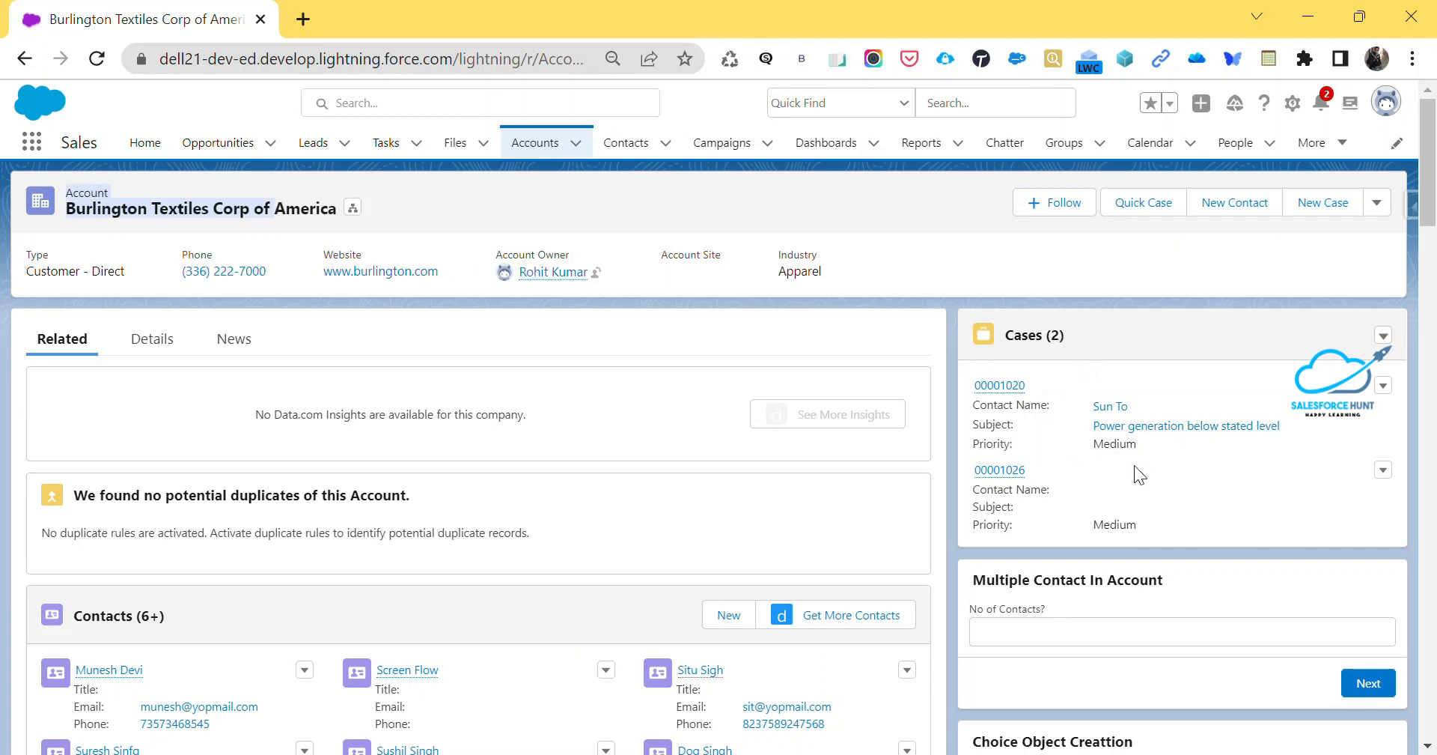
scroll(449, 584, down, 10)
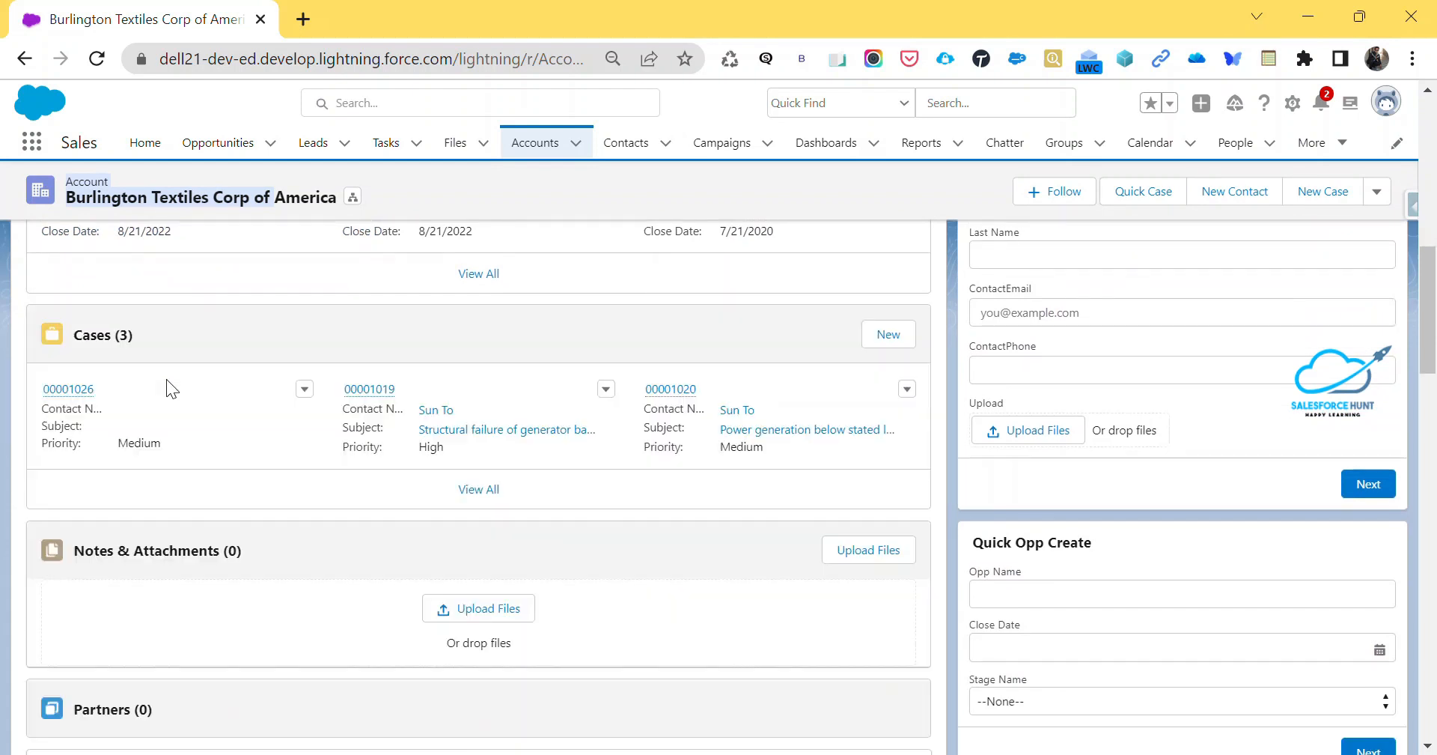
scroll(1159, 456, up, 10)
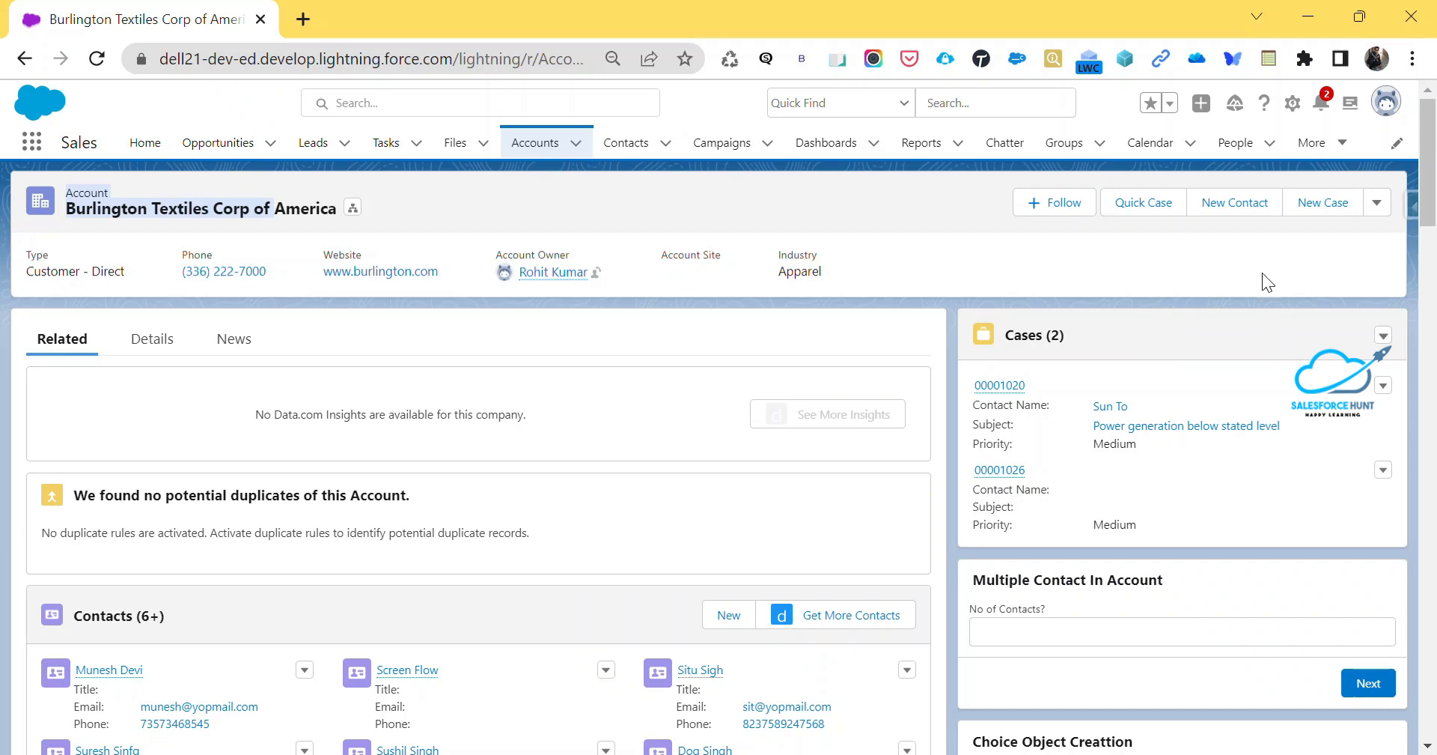
Reopen the account page for editing, dismiss the page analysis and select the dynamic Cases related list
click(1293, 102)
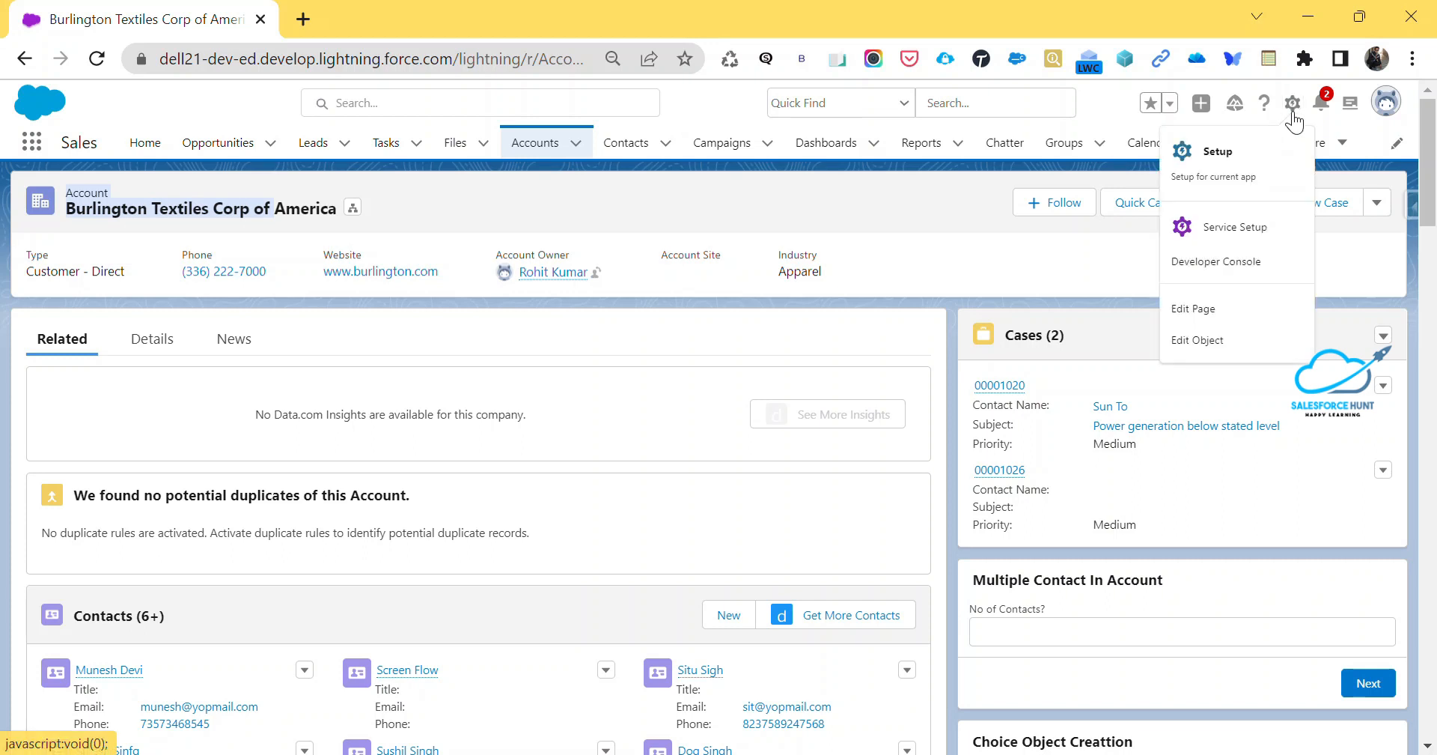
click(1212, 309)
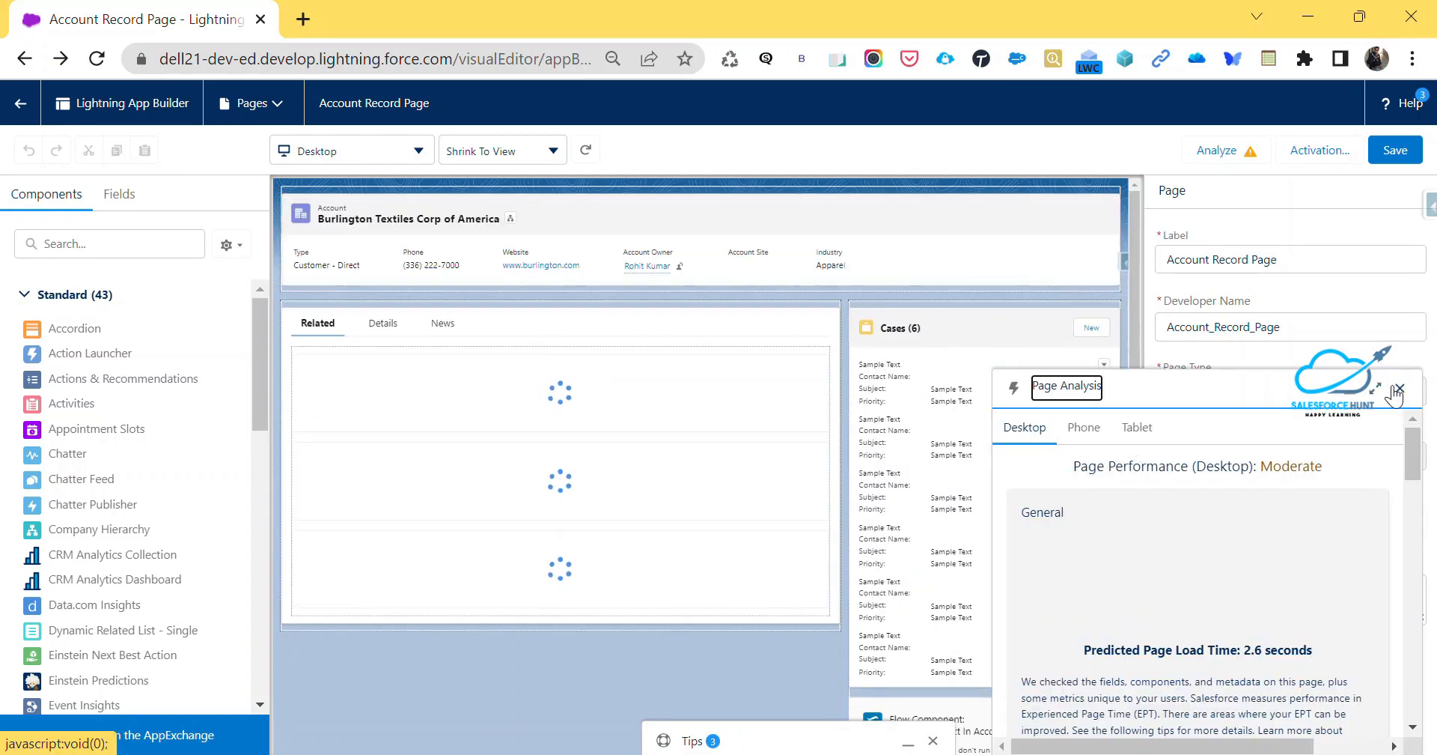
click(1400, 387)
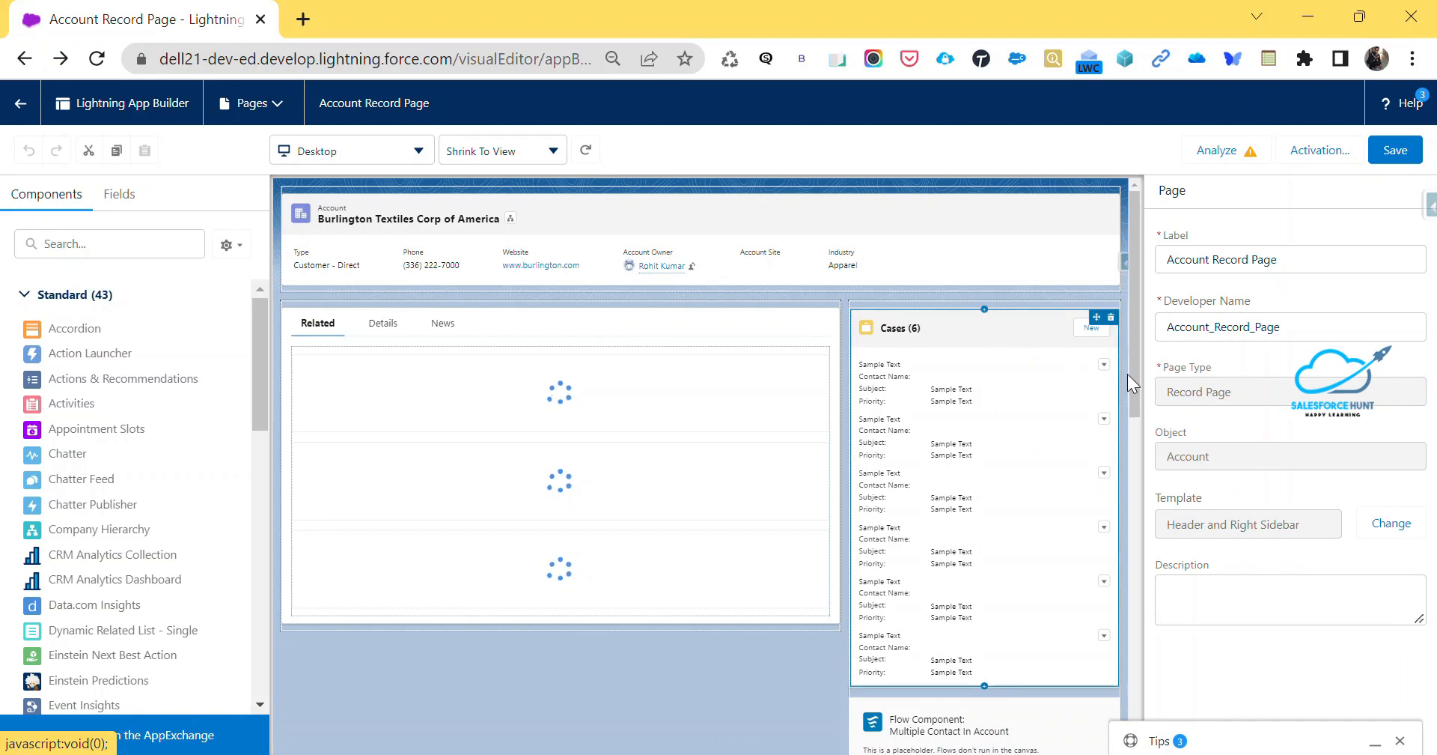
click(994, 340)
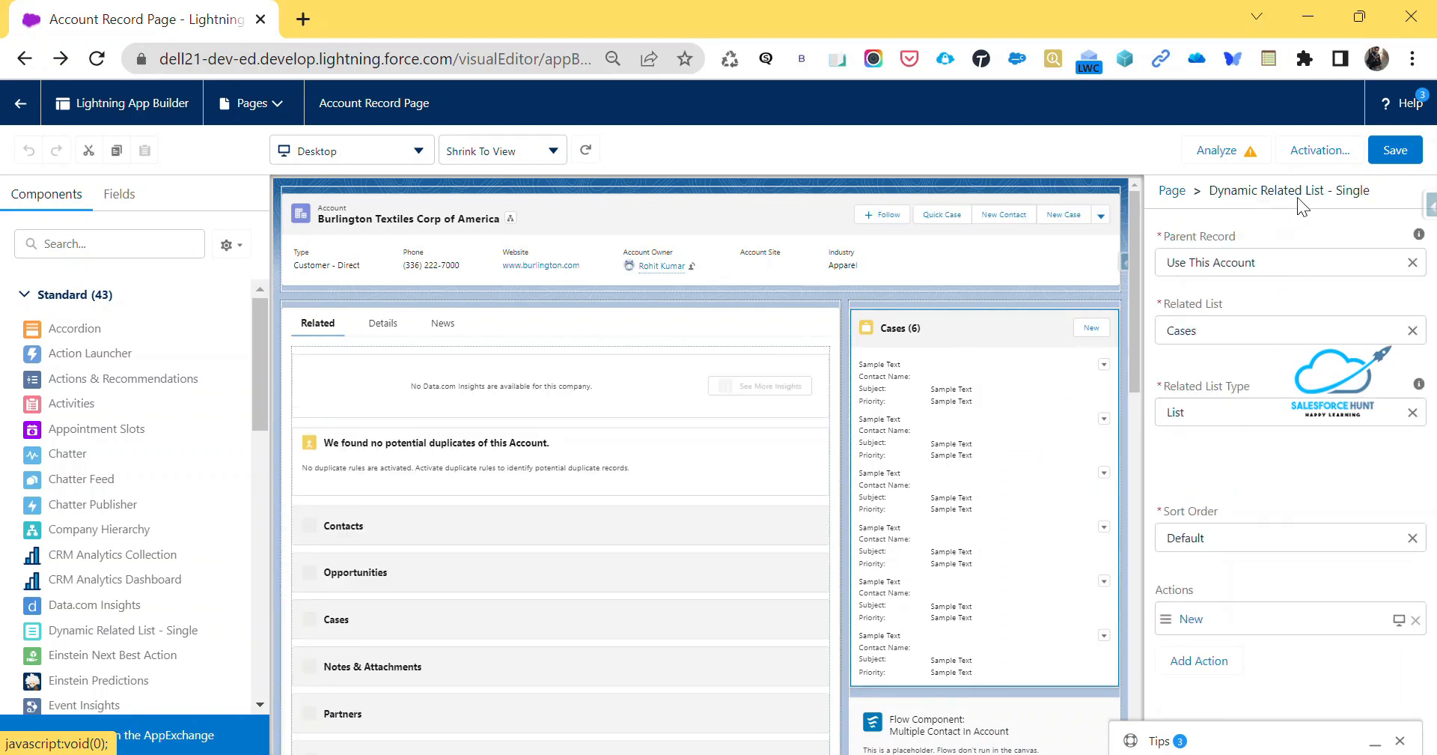
Add a second related list filter to the Cases component with Priority equals Medium and High
scroll(1231, 524, down, 6)
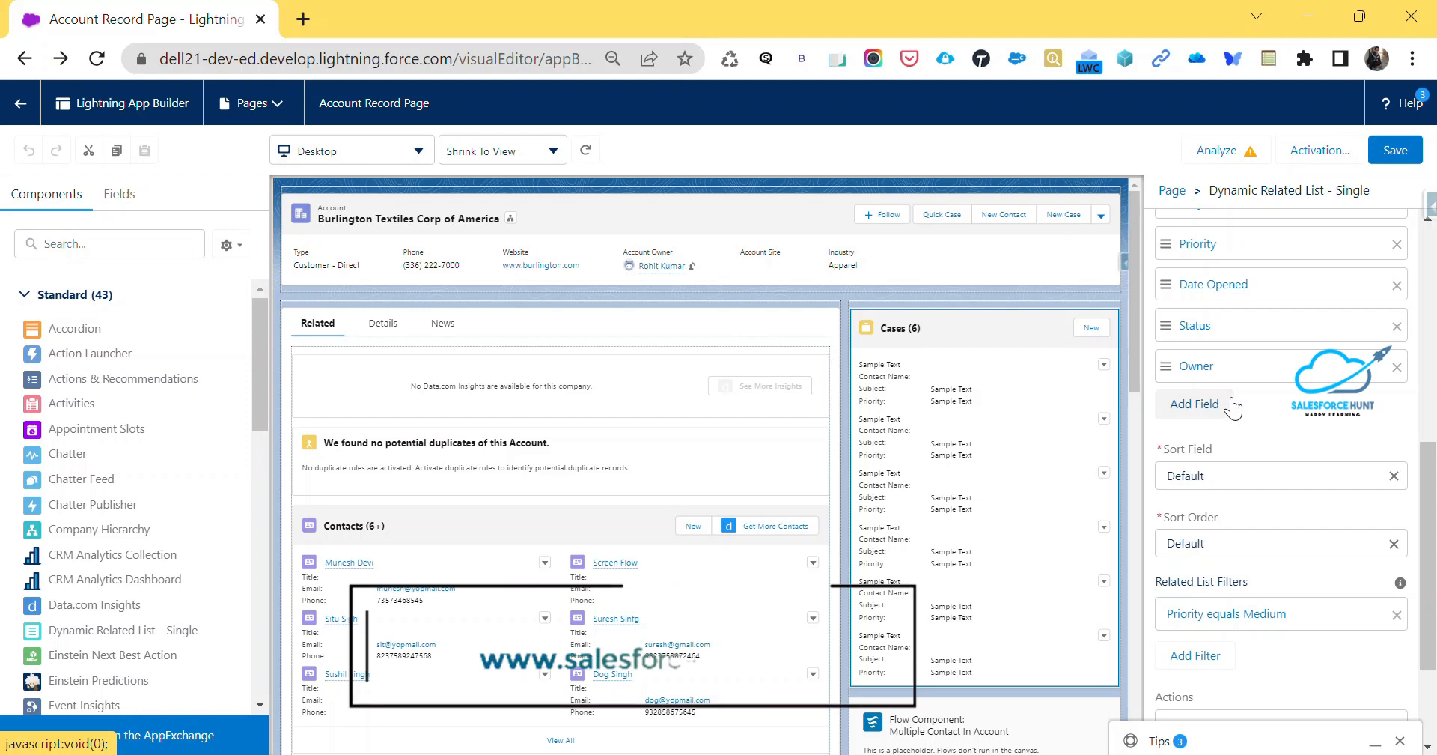
mouse_move(1164, 284)
mouse_down()
mouse_move(1169, 319)
mouse_move(1172, 274)
mouse_move(1163, 289)
mouse_up()
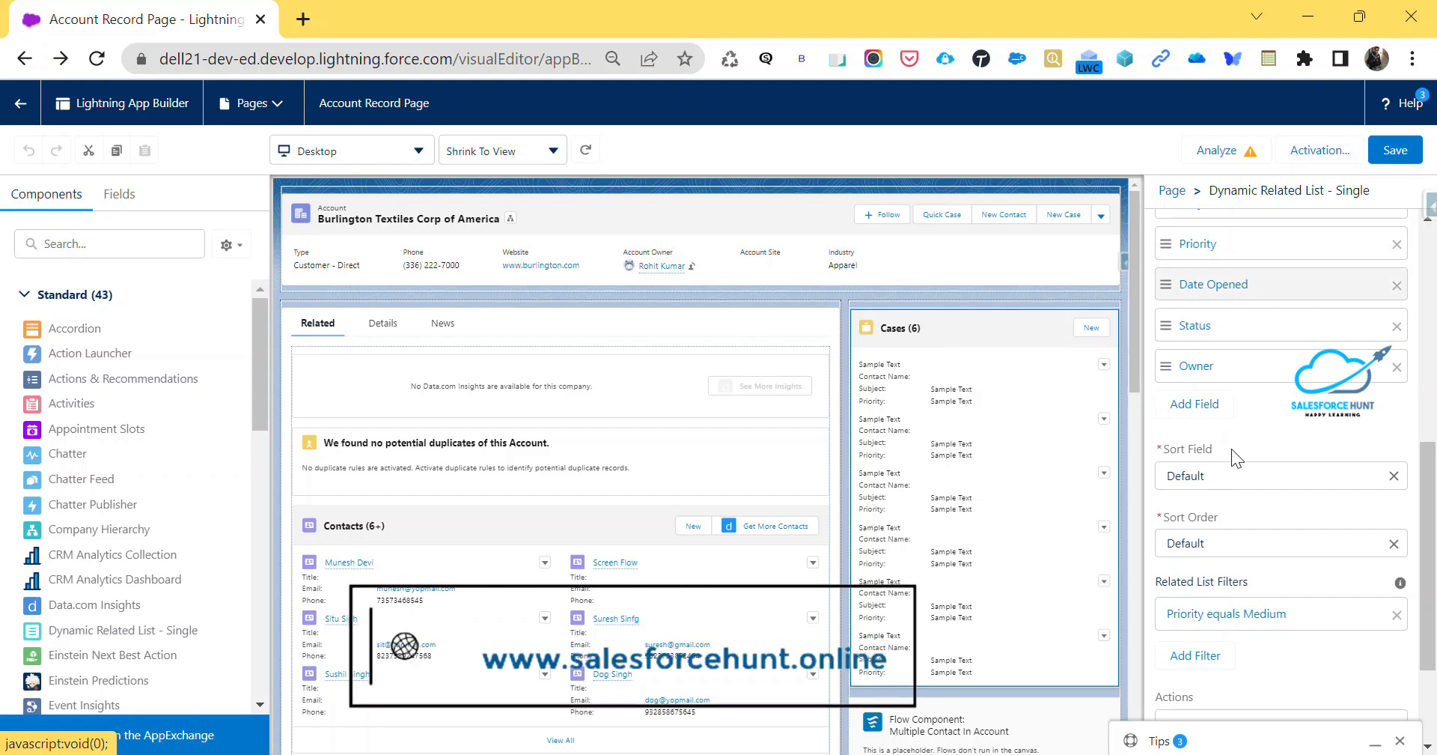
scroll(1228, 449, down, 2)
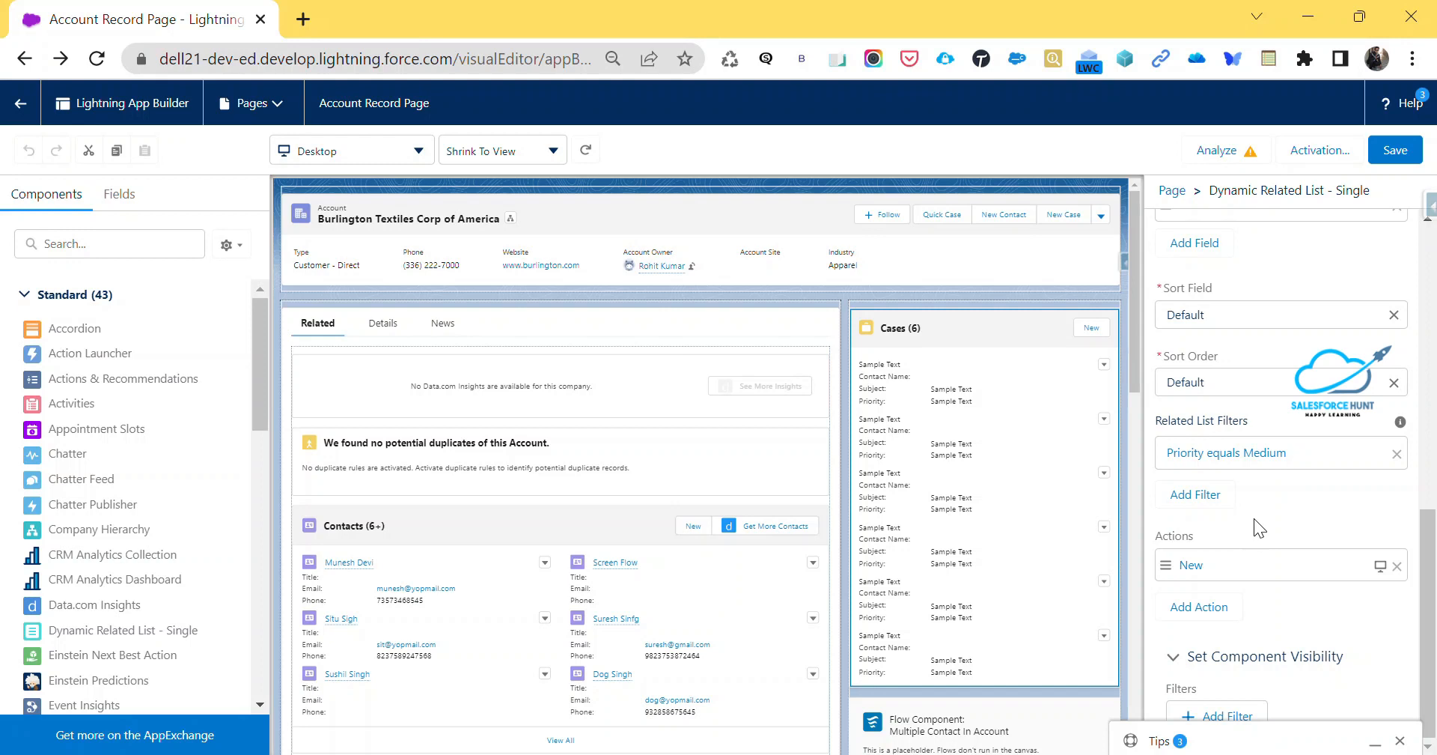
click(1214, 503)
click(906, 424)
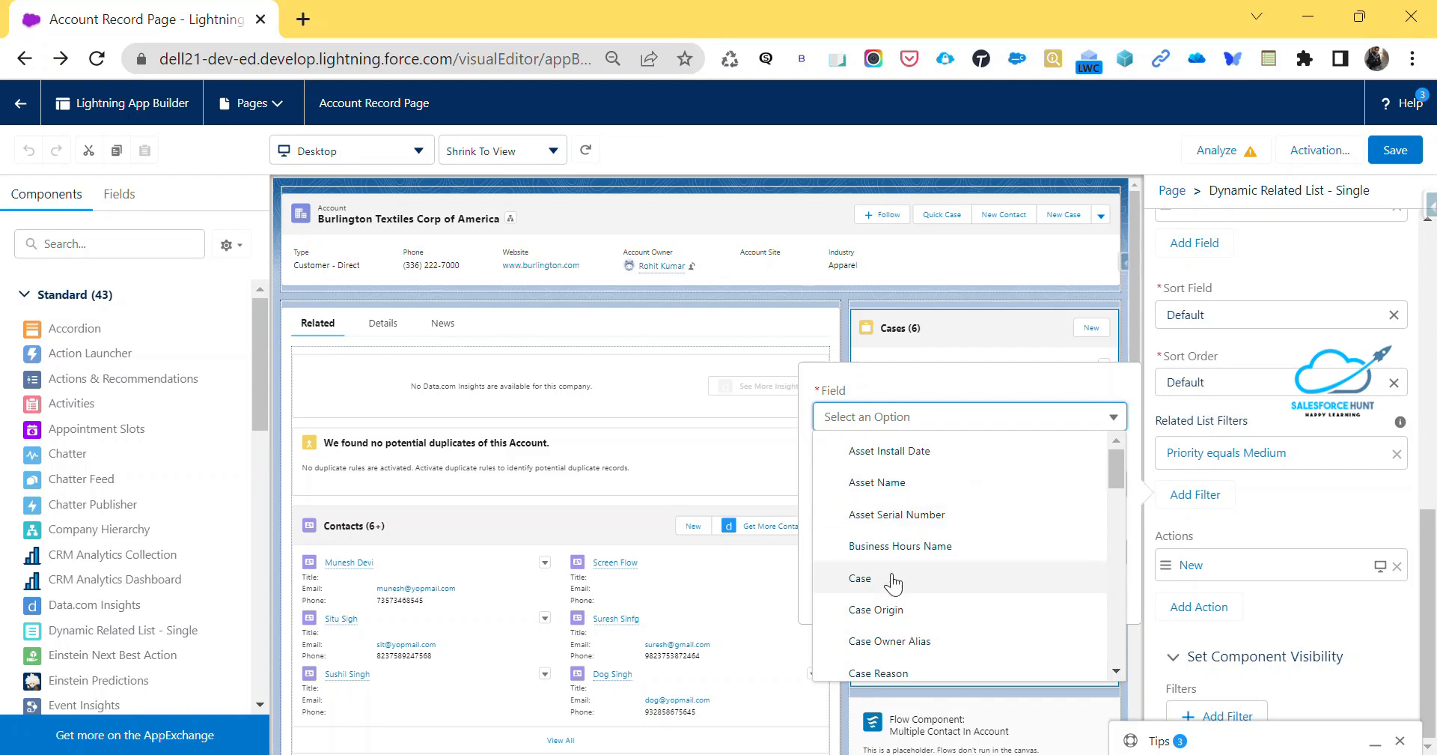
scroll(893, 580, down, 10)
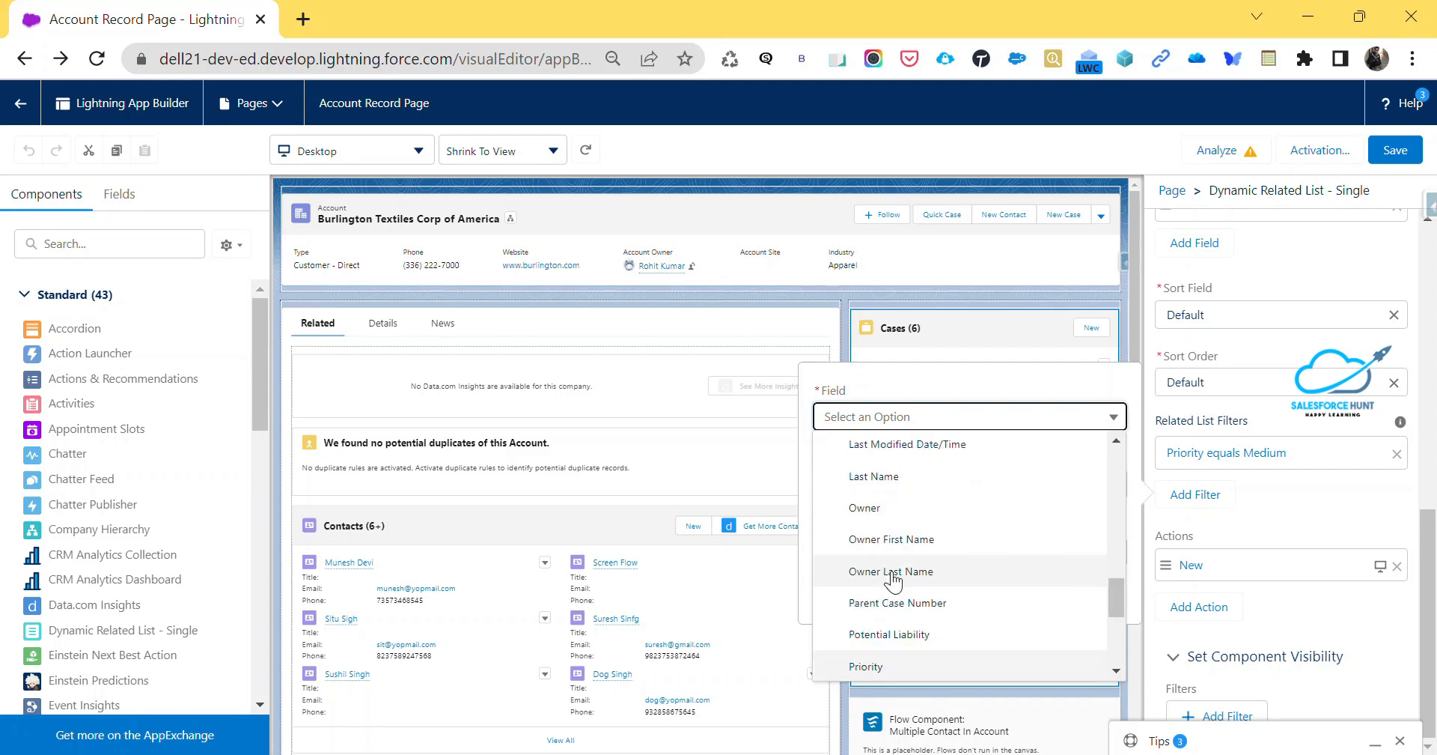
click(866, 668)
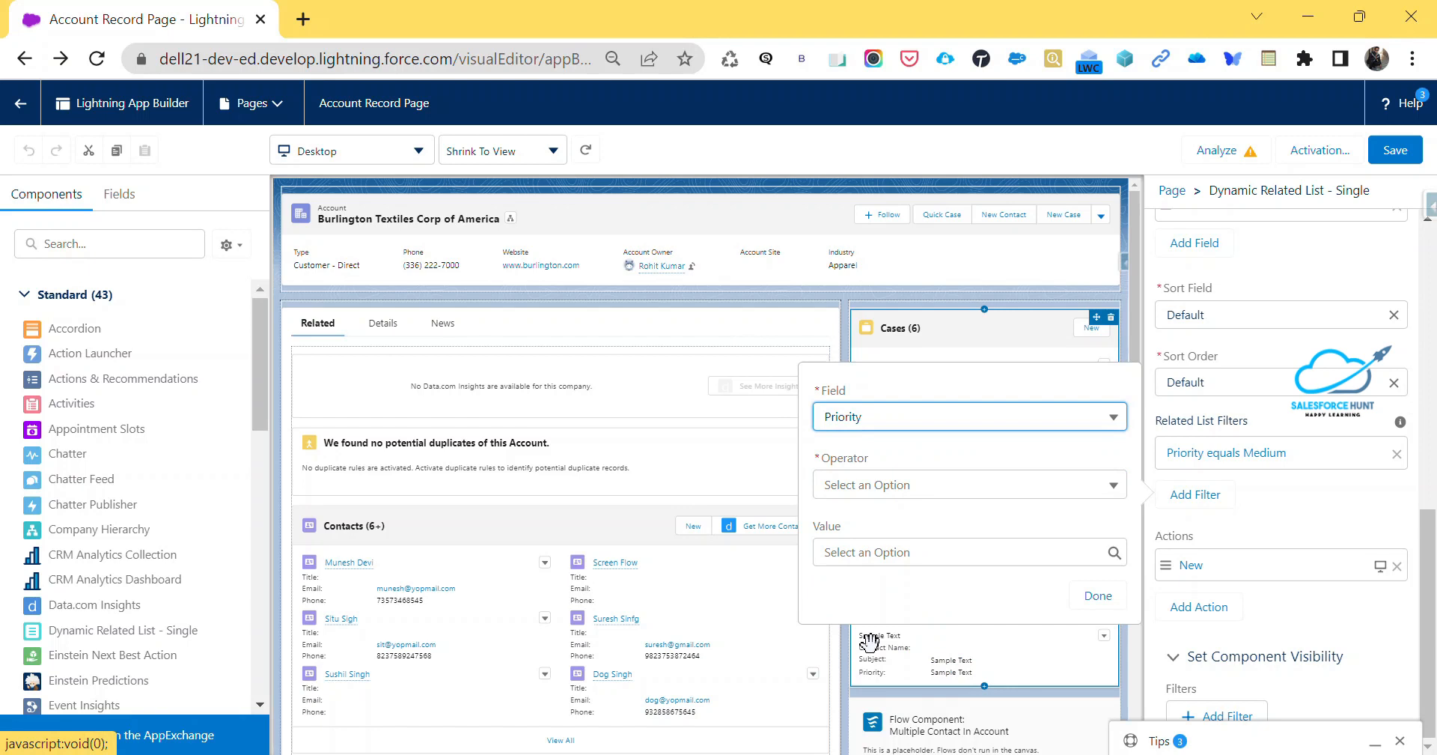
click(872, 494)
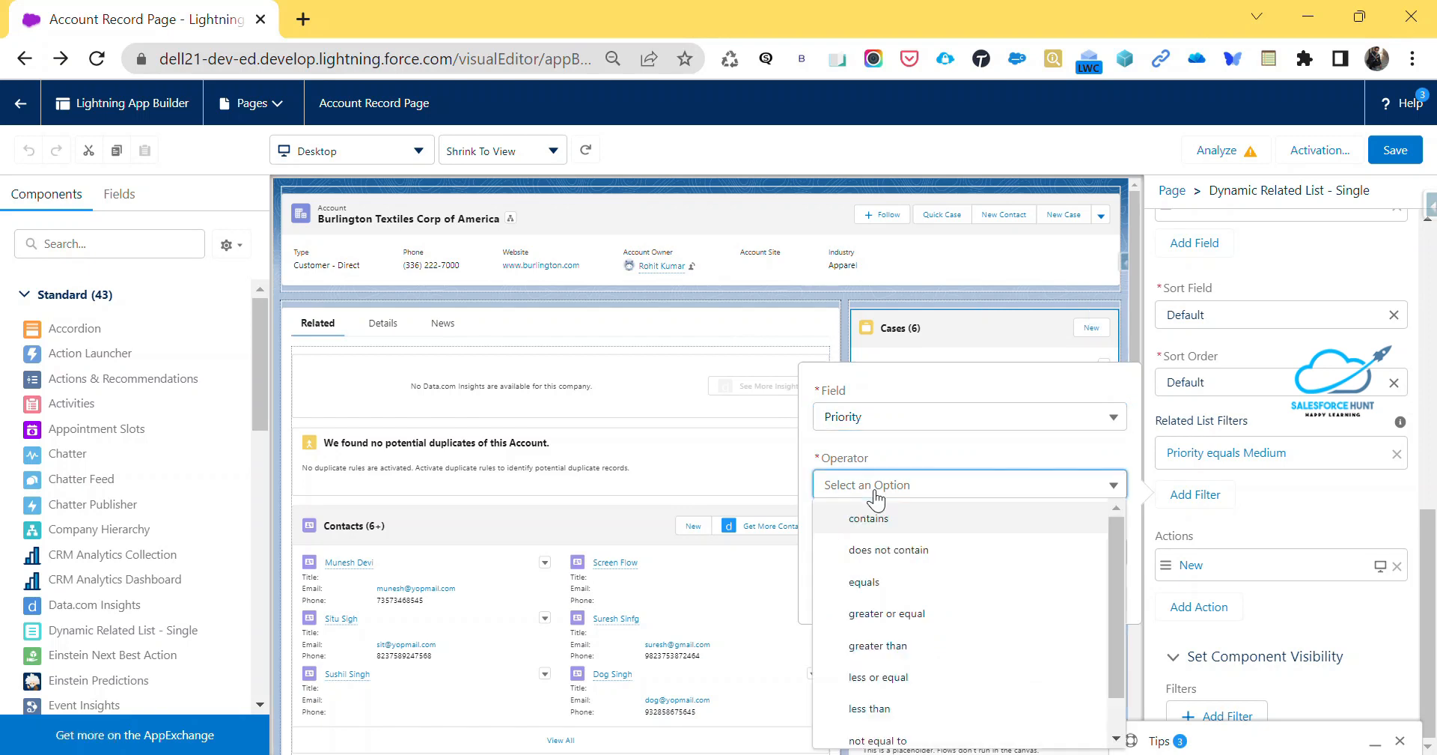
click(889, 583)
click(884, 552)
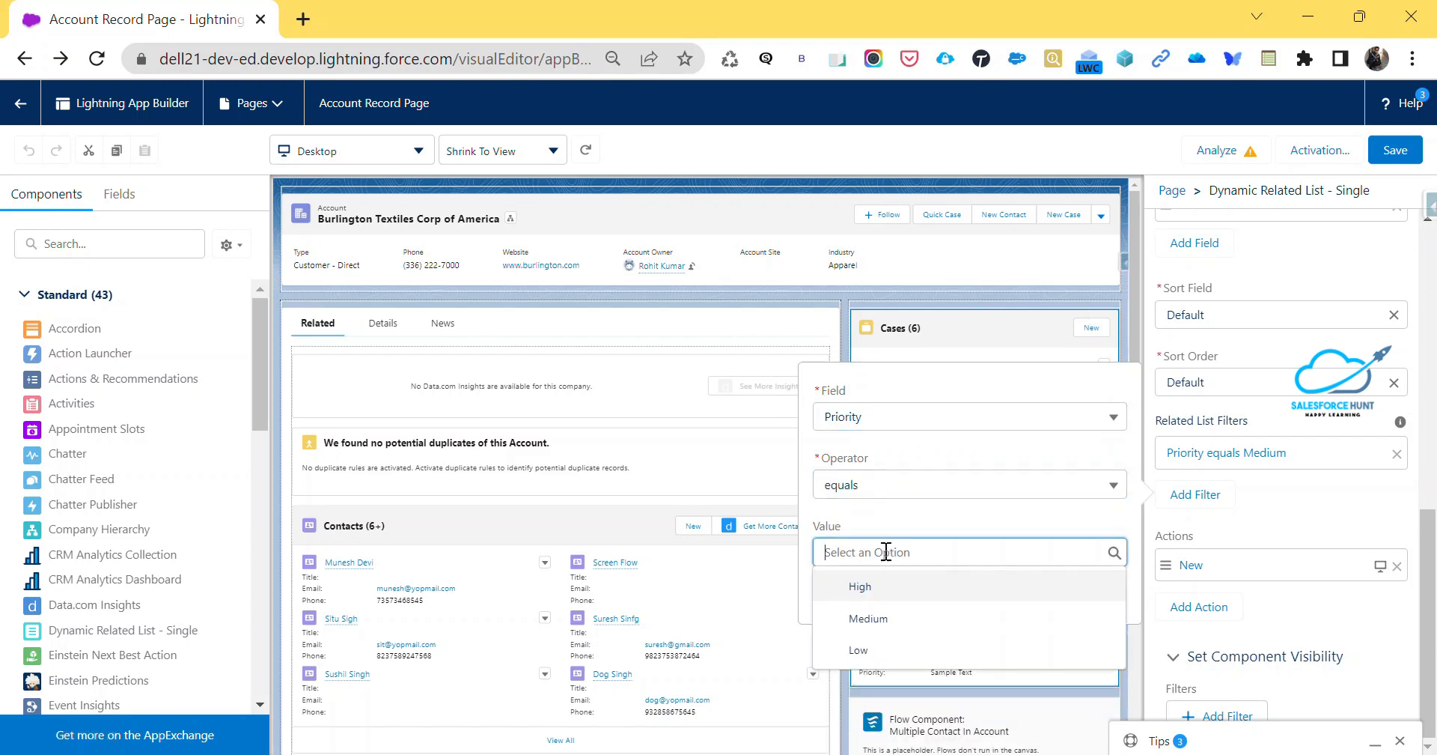
click(891, 618)
click(972, 591)
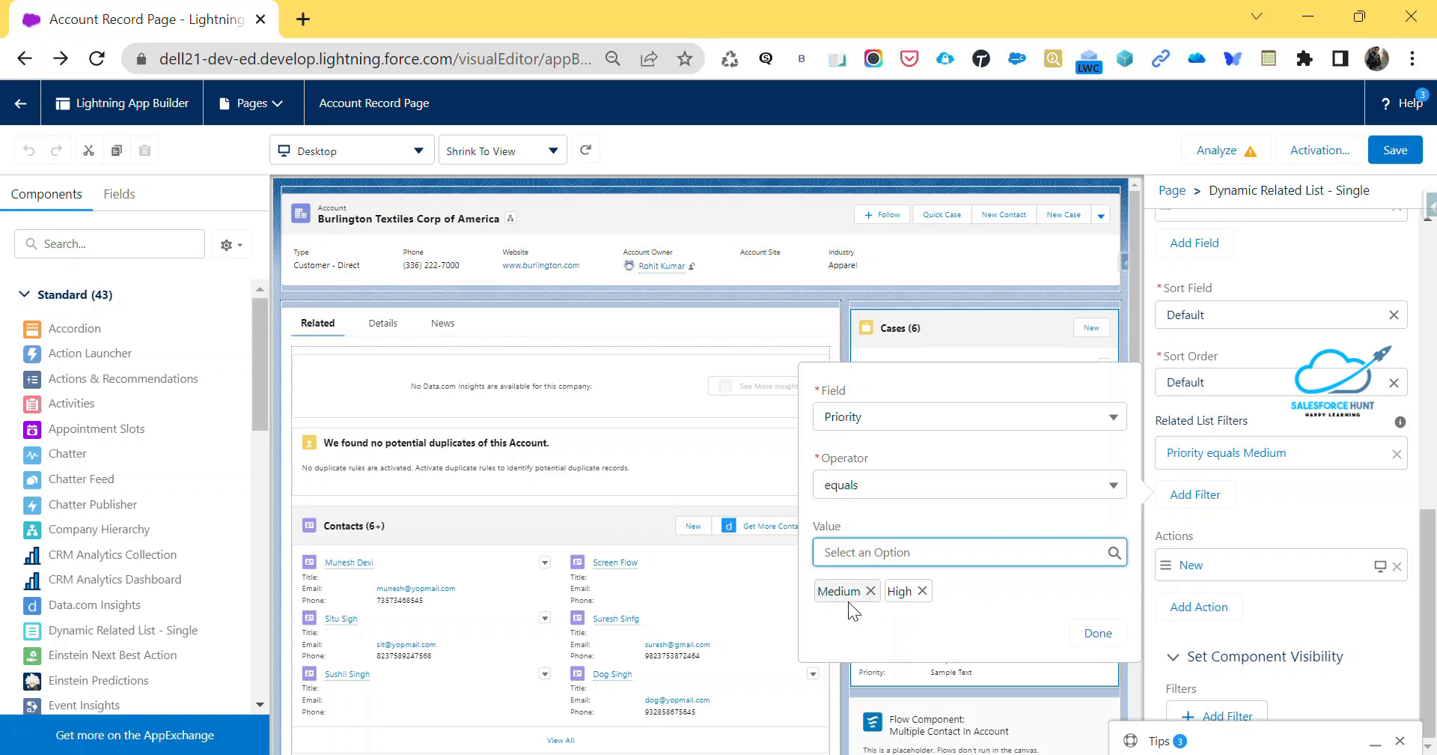
click(1098, 636)
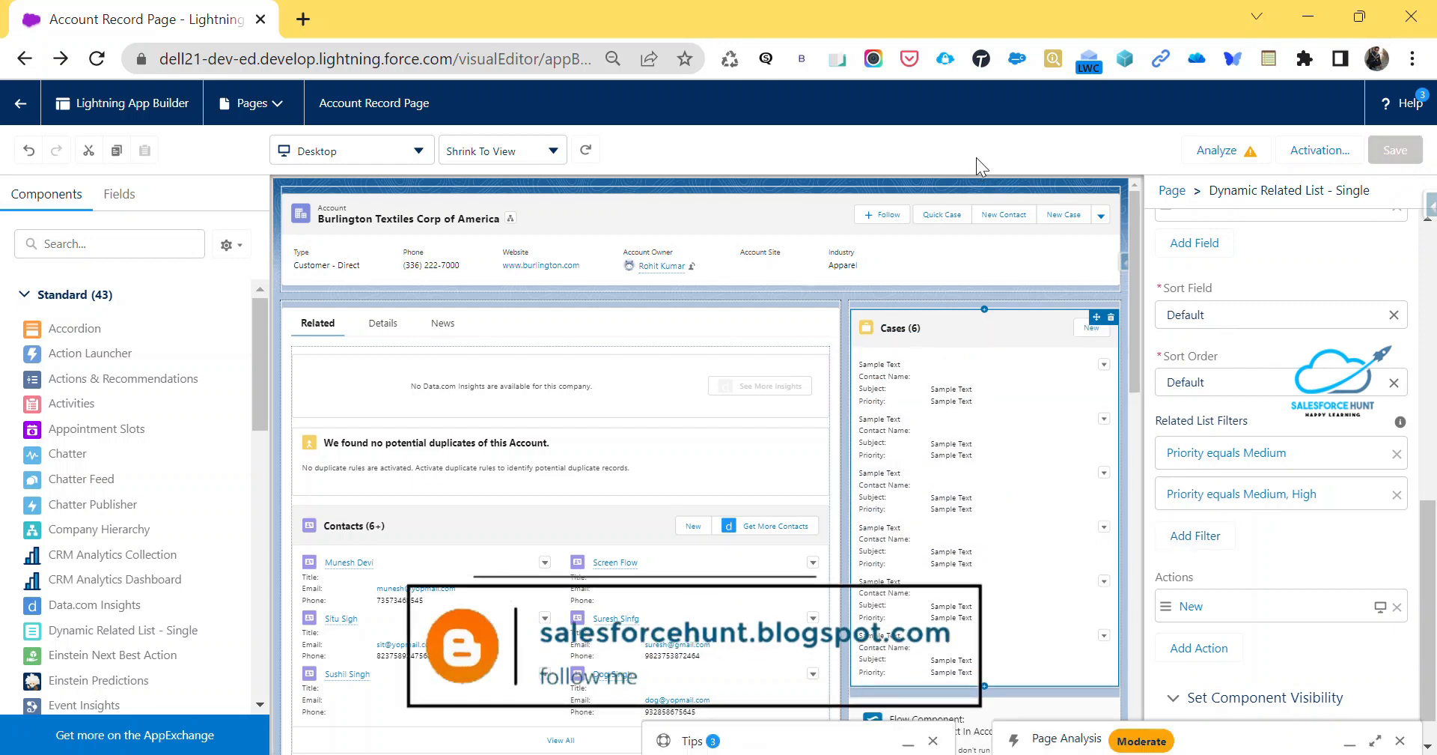
Save the Account Record Page and return to the account record
click(16, 112)
click(898, 187)
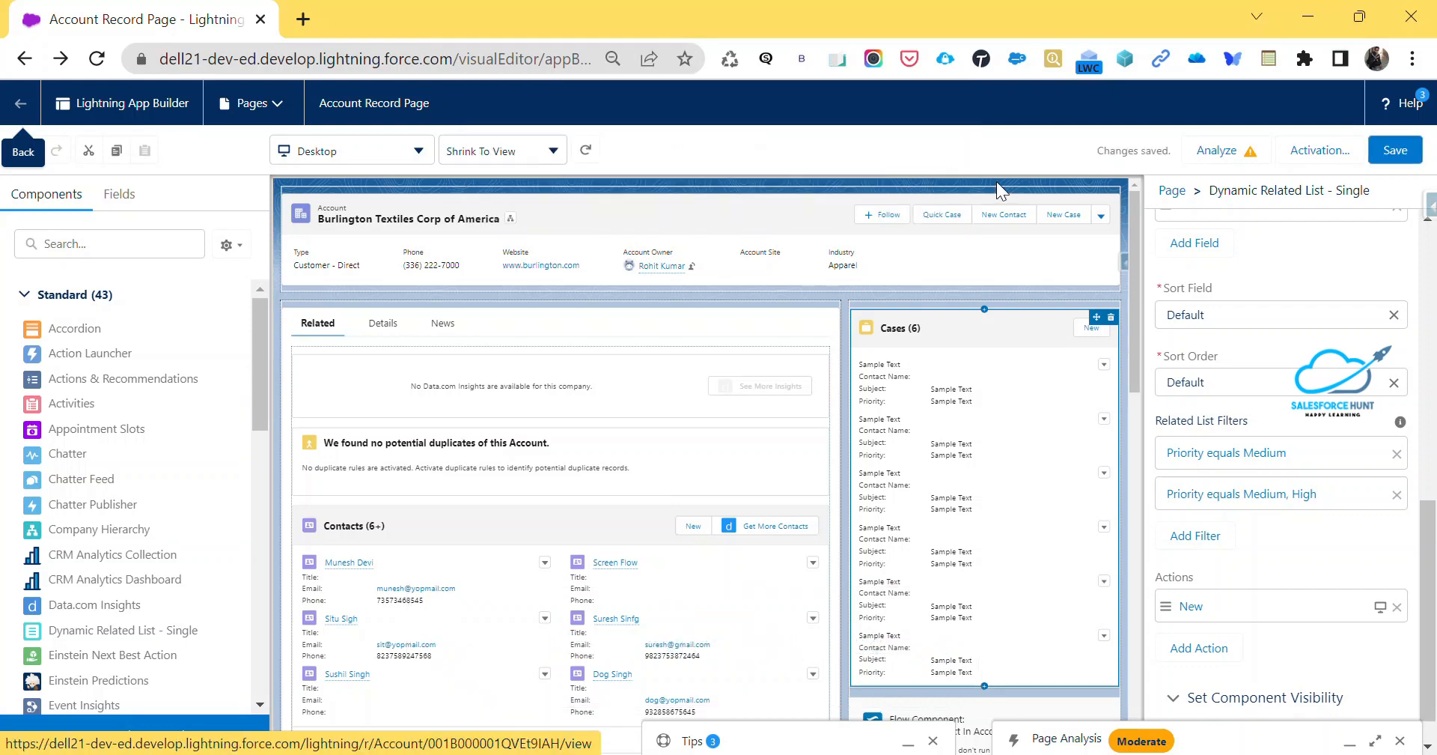
click(18, 105)
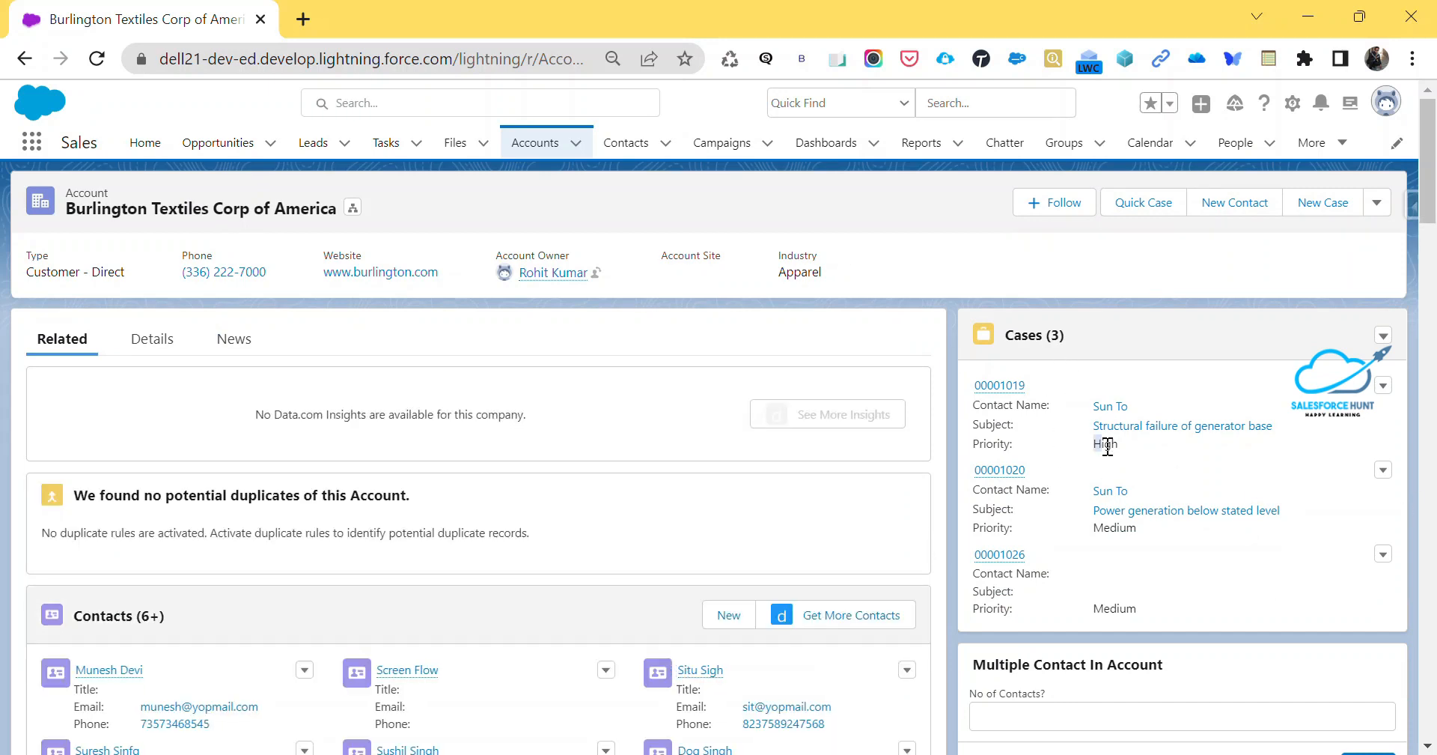
Check the Priority value of each case in the filtered Cases list on the account record
double_click(1167, 530)
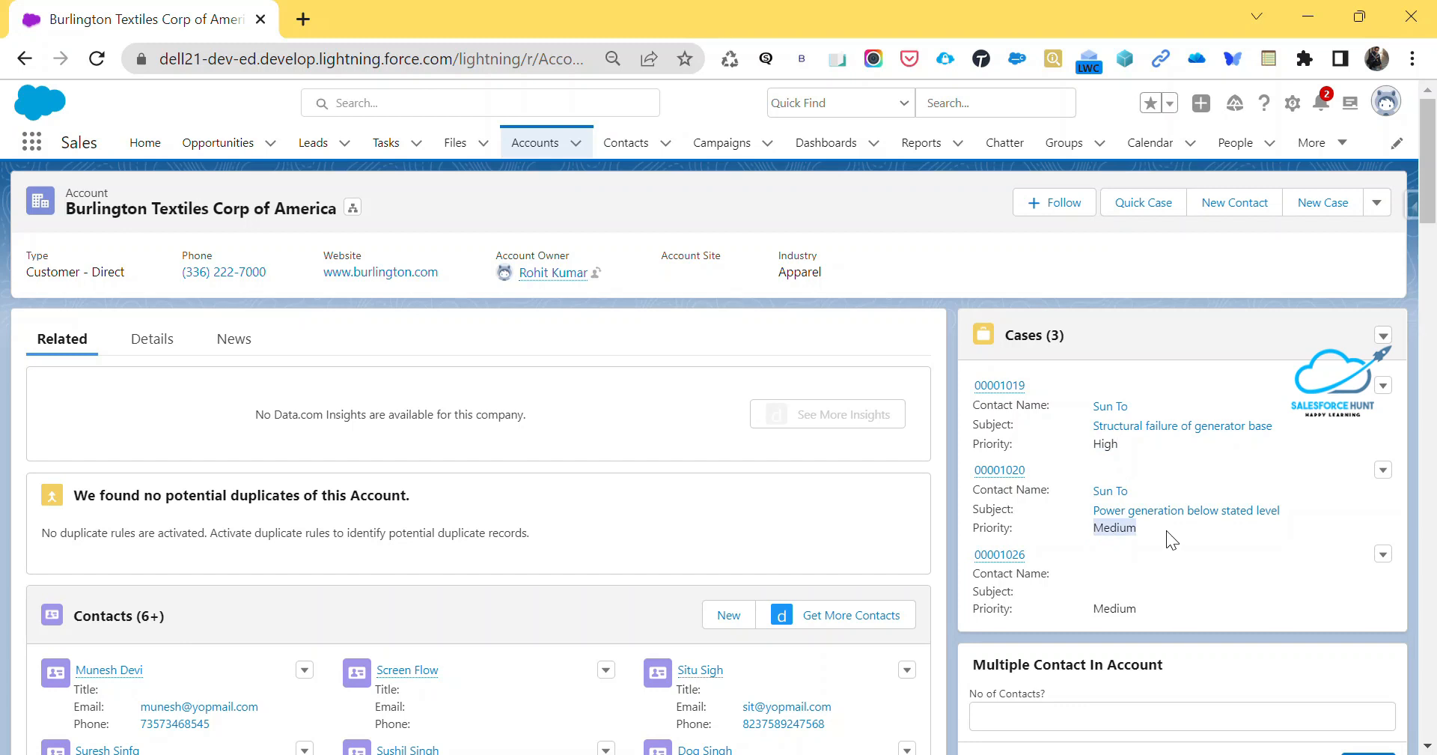
drag(1094, 608, 1125, 617)
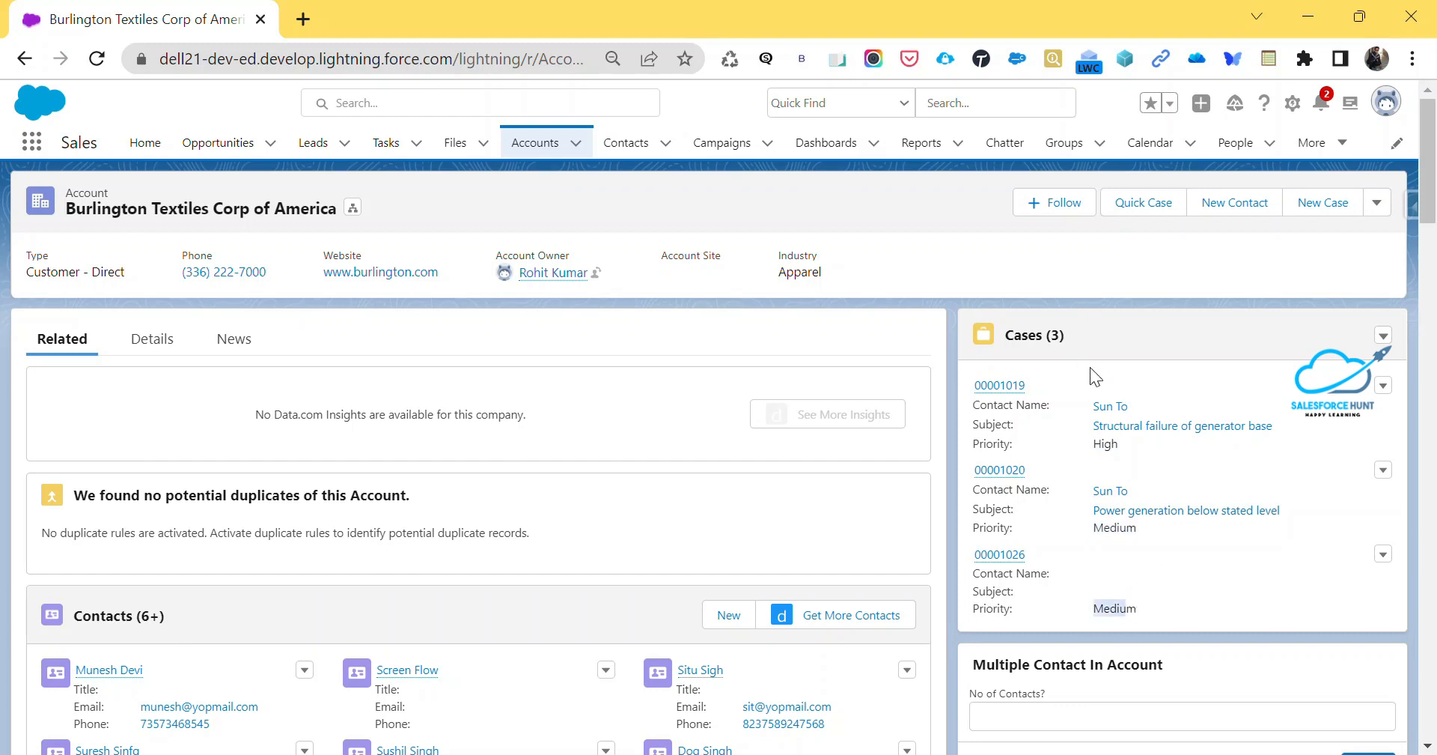
drag(1089, 448, 1104, 447)
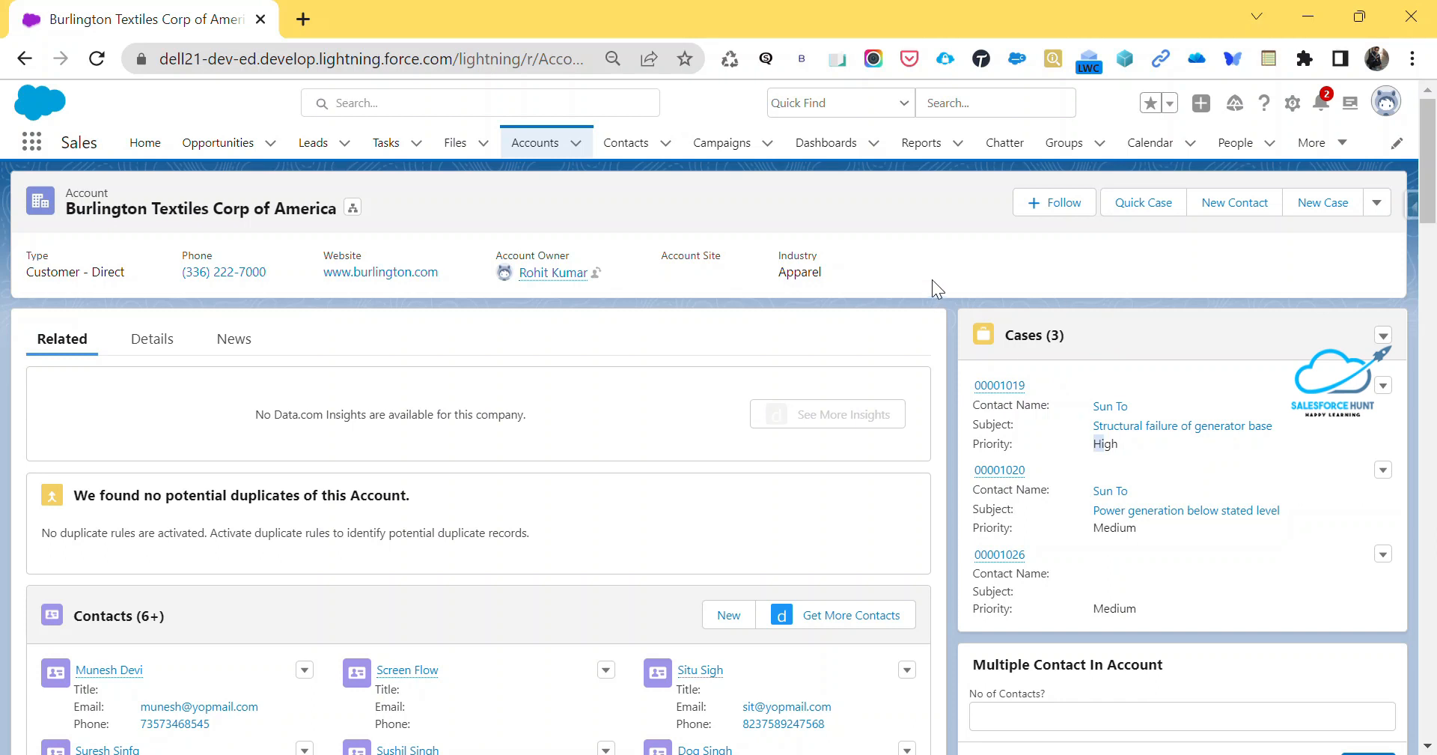